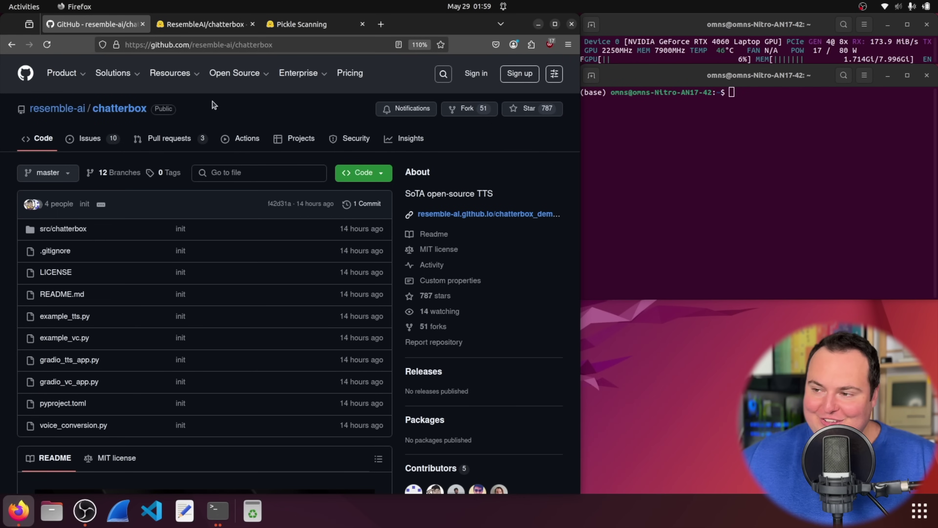
- Read through the Chatterbox README, examining its key details, tips, installation, usage and watermarking sections
scroll(244, 152, "down", 10)
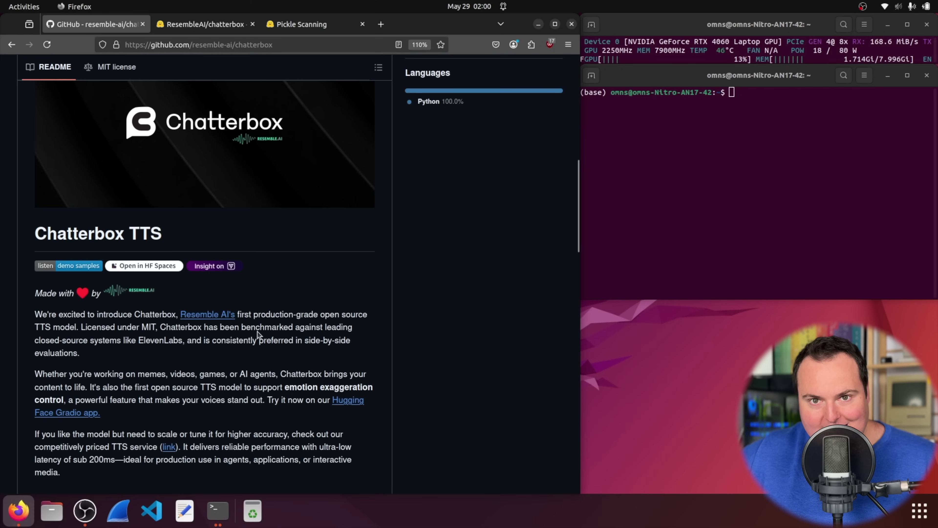
scroll(468, 294, "down", 3)
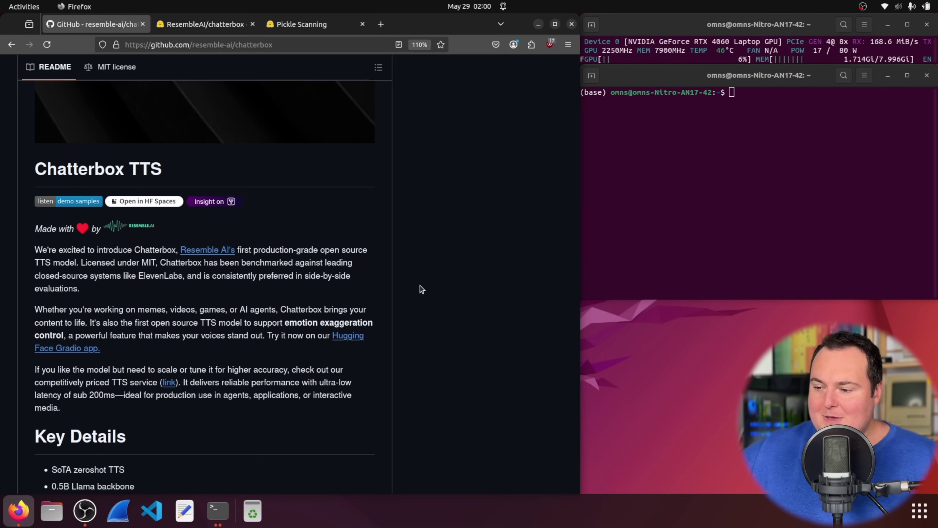
scroll(406, 294, "down", 5)
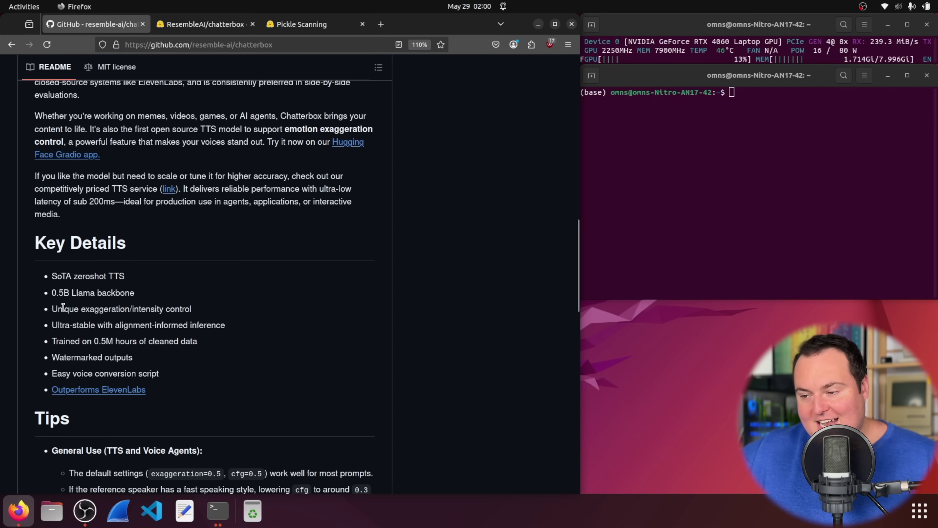
left_click_drag(52, 310, 207, 307)
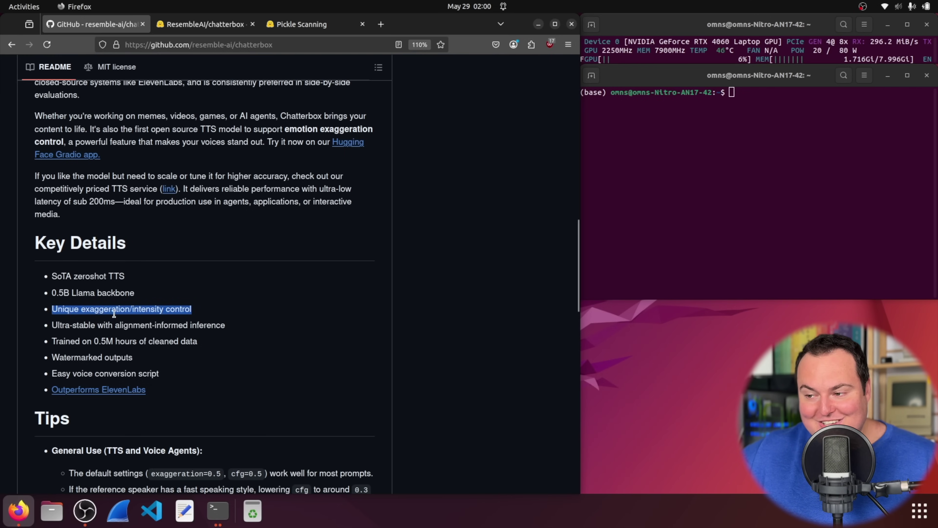
left_click(203, 317)
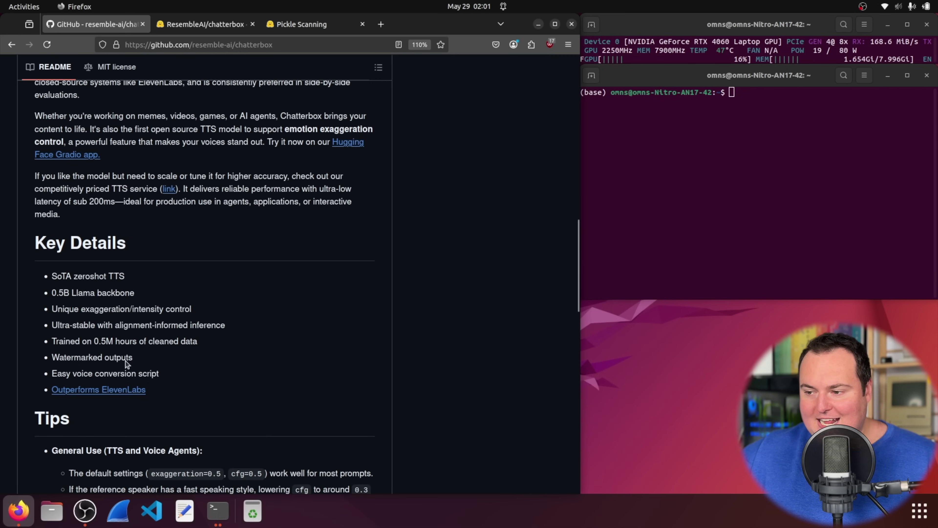
scroll(252, 329, "down", 15)
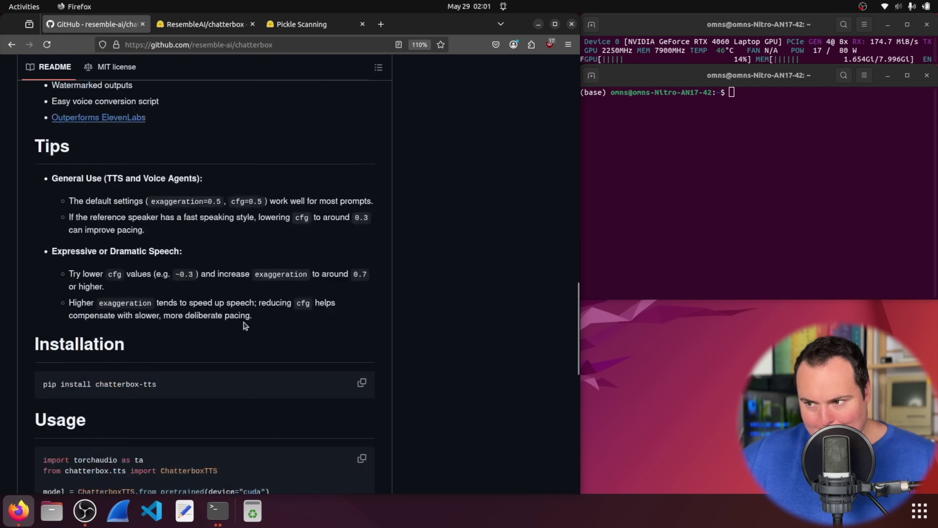
scroll(249, 320, "down", 2)
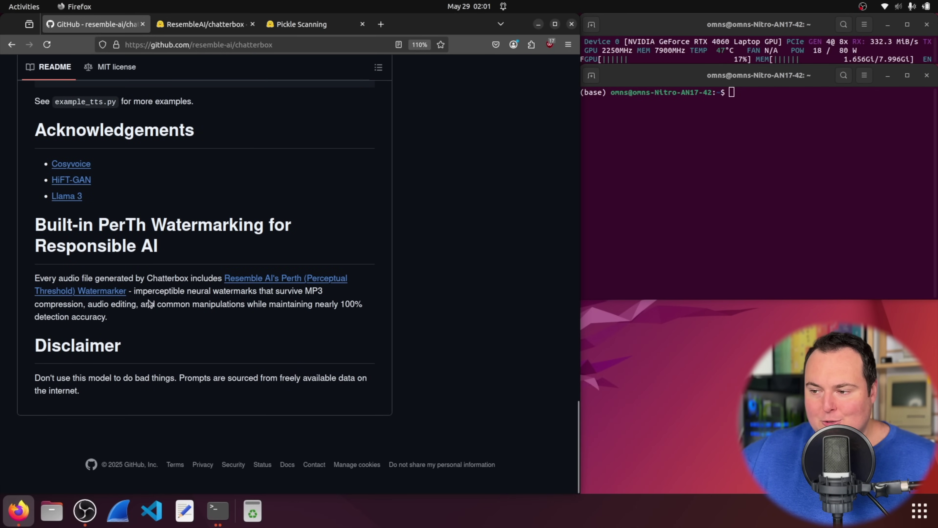
left_click_drag(143, 291, 267, 291)
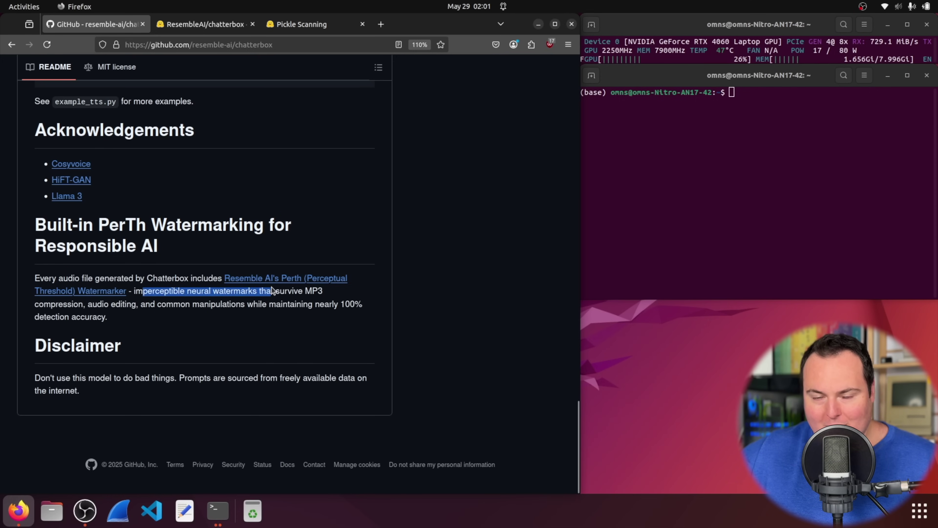
left_click(243, 317)
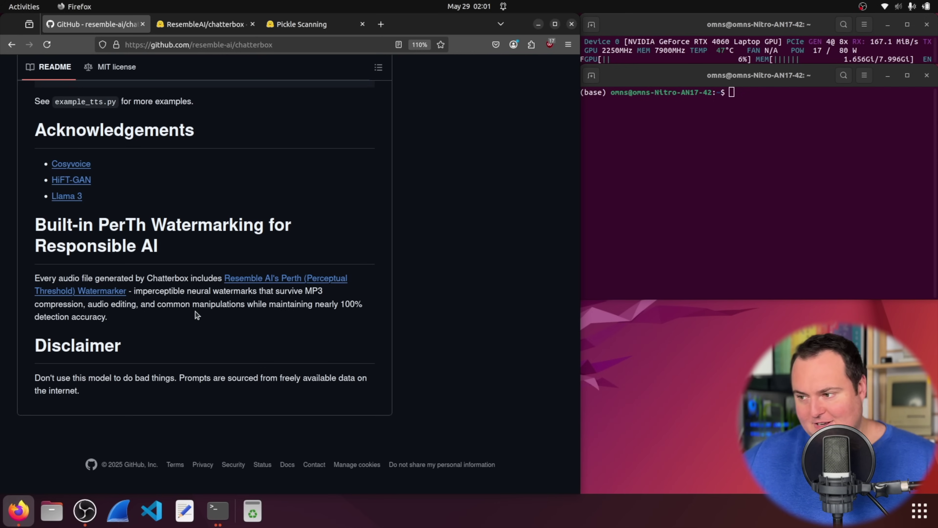
scroll(244, 344, "up", 5)
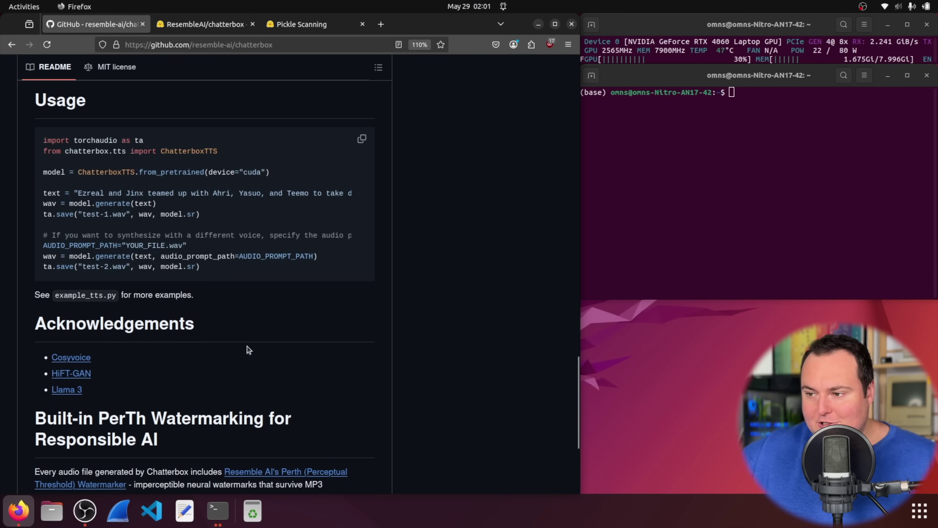
scroll(314, 332, "up", 8)
scroll(314, 314, "down", 5)
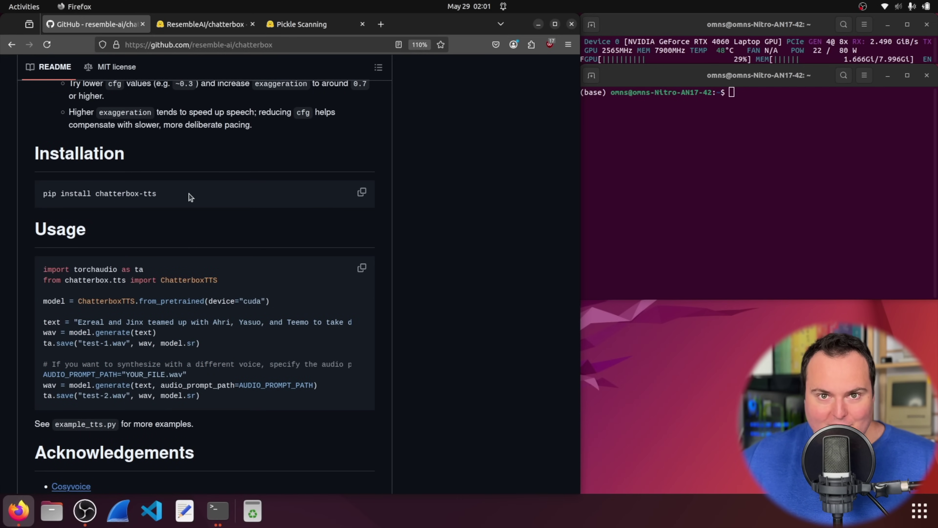
scroll(218, 226, "up", 20)
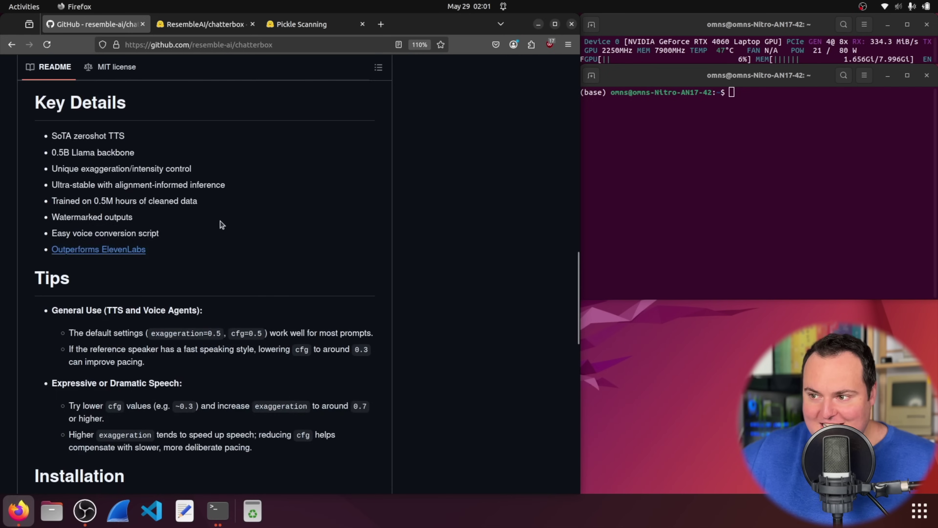
- Open the repository's "Local VRAM requirements" issue and read the replies about running the model locally
scroll(136, 254, "up", 3)
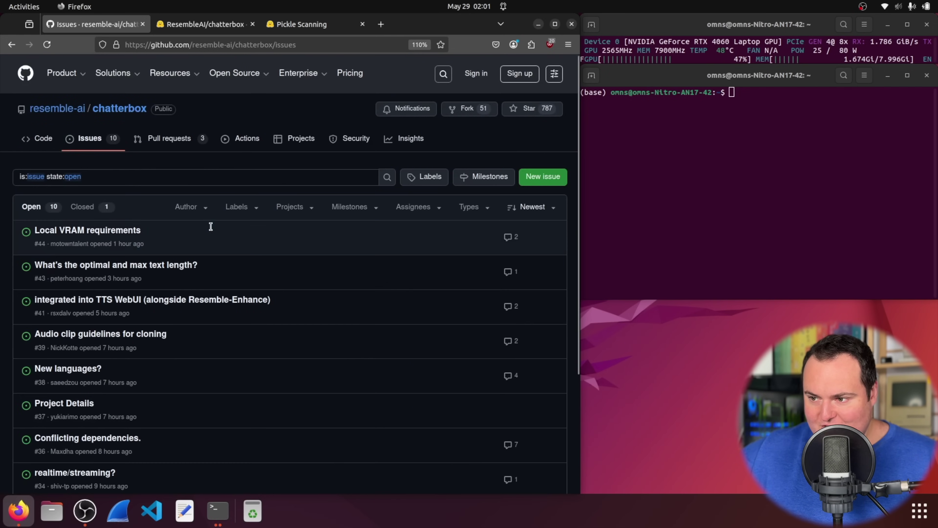
mouse_move(128, 231)
left_click(186, 214)
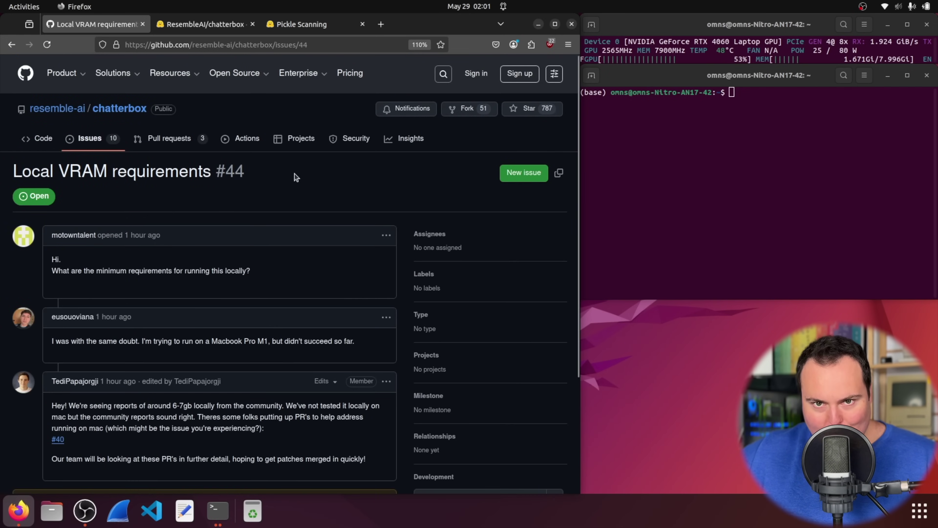
scroll(299, 173, "down", 3)
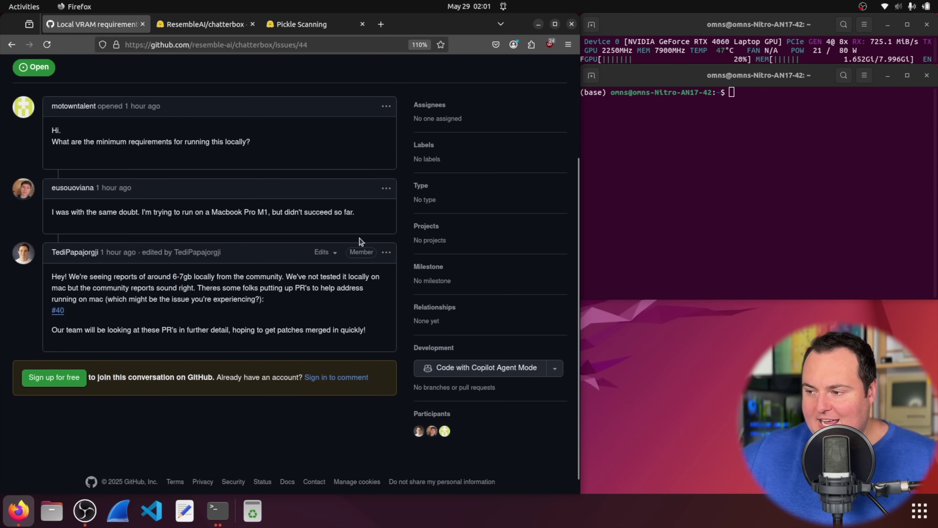
mouse_move(357, 252)
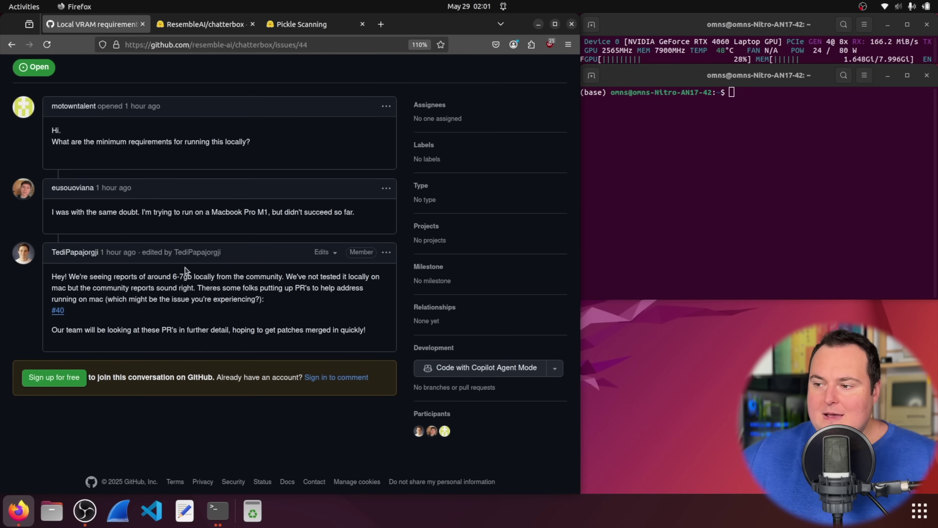
left_click_drag(144, 277, 226, 277)
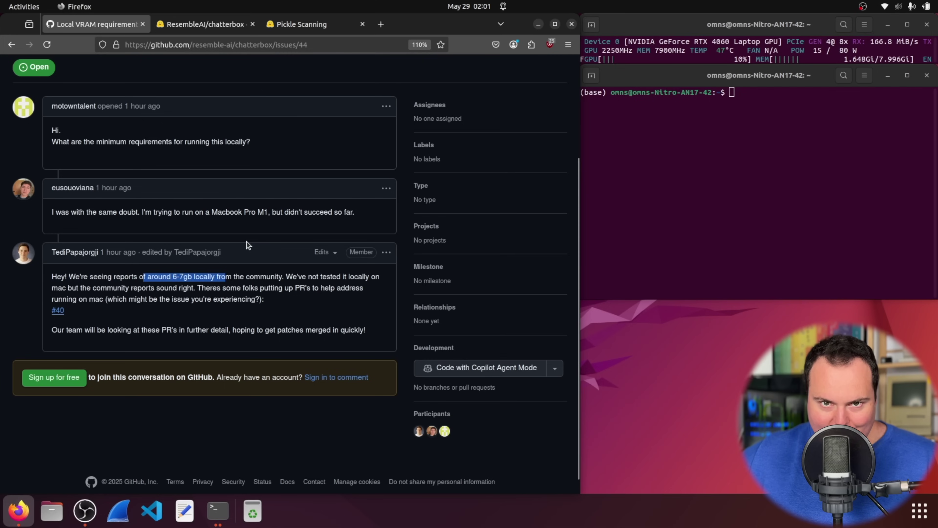
left_click(248, 245)
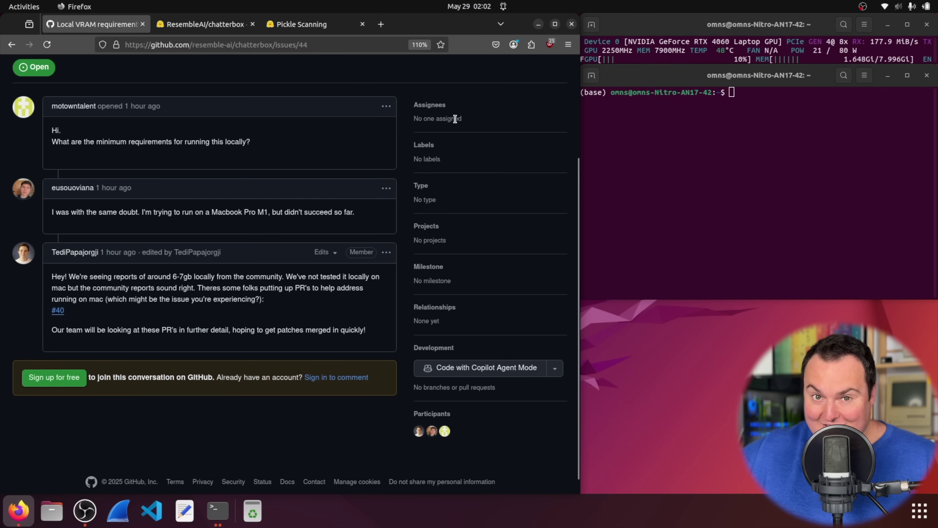
scroll(274, 216, "up", 3)
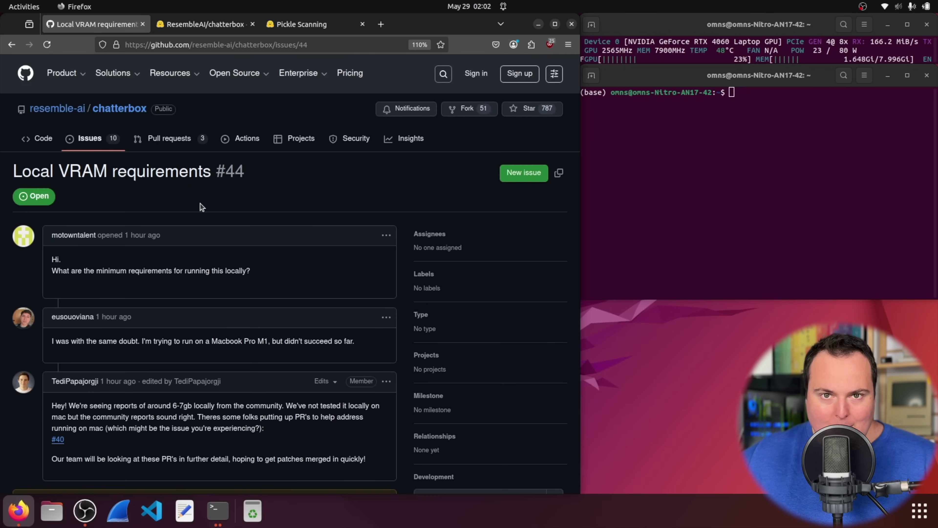
- Return to the chatterbox repository's main page and review the README's Installation and Usage sections
left_click(122, 109)
scroll(119, 175, "down", 10)
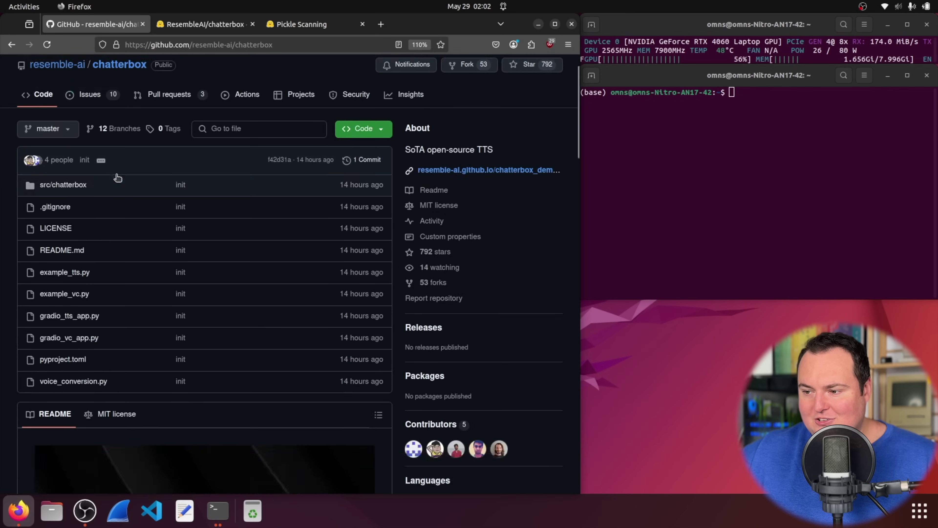
scroll(346, 142, "down", 10)
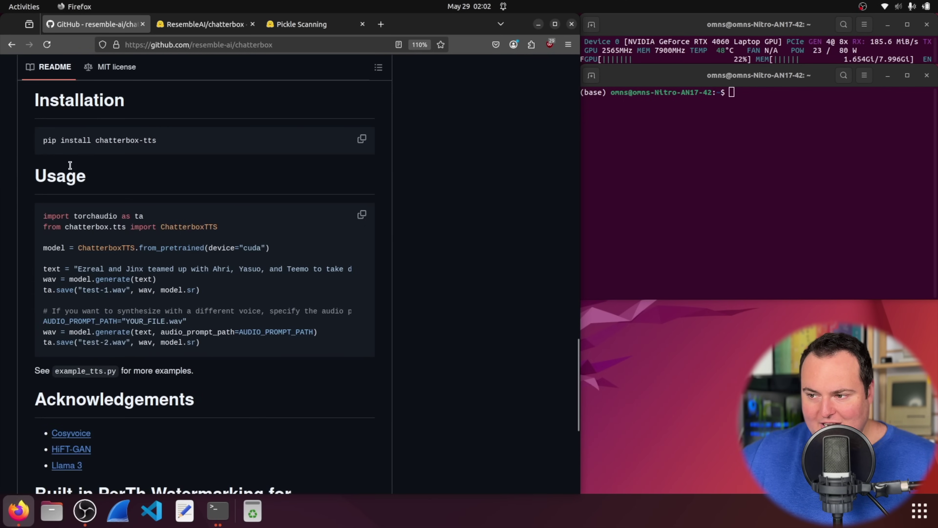
scroll(306, 142, "down", 5)
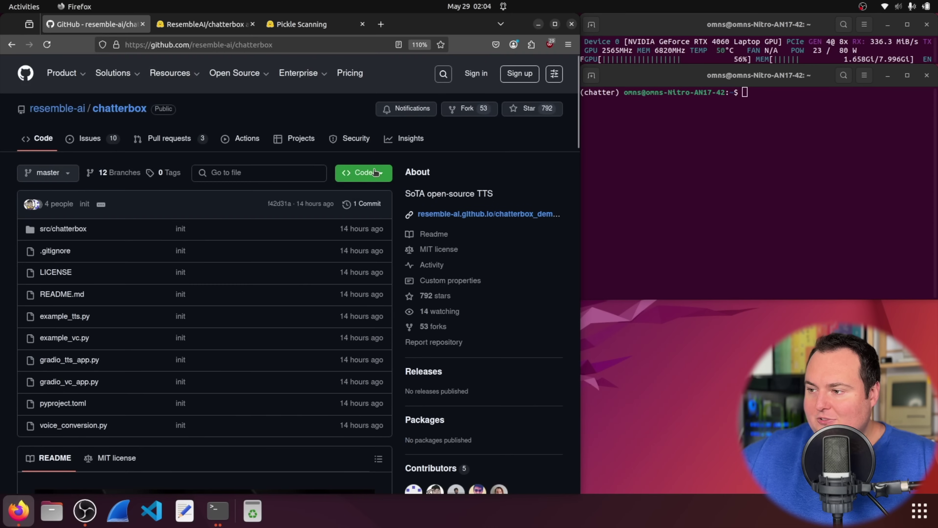
left_click(375, 172)
left_click(375, 246)
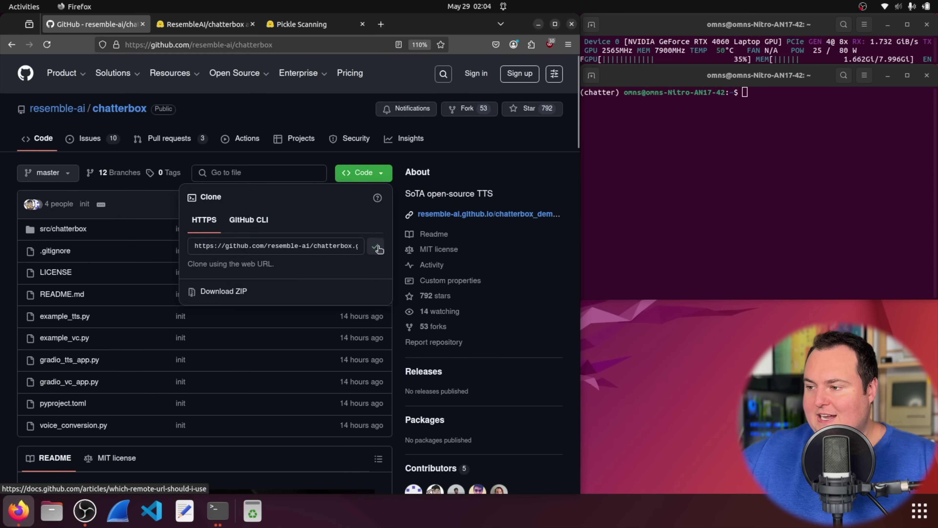
left_click(672, 166)
type("git")
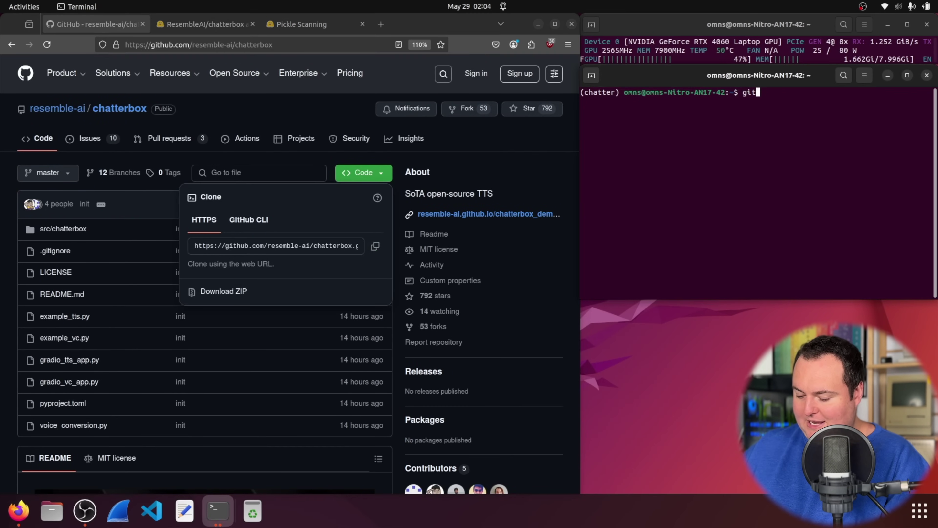
type(" clone")
key("ctrl+shift+v")
key("Return")
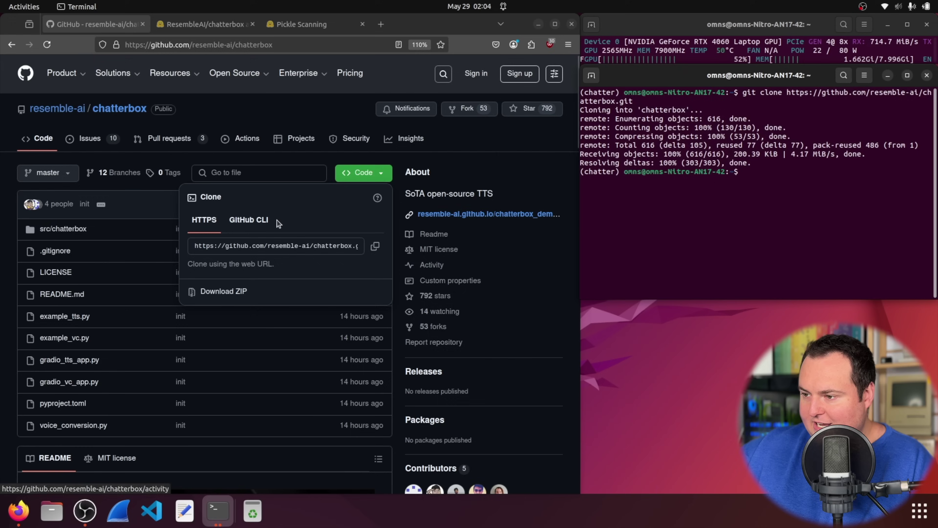
- Change into the cloned chatterbox directory and clear the terminal output
scroll(278, 223, "down", 20)
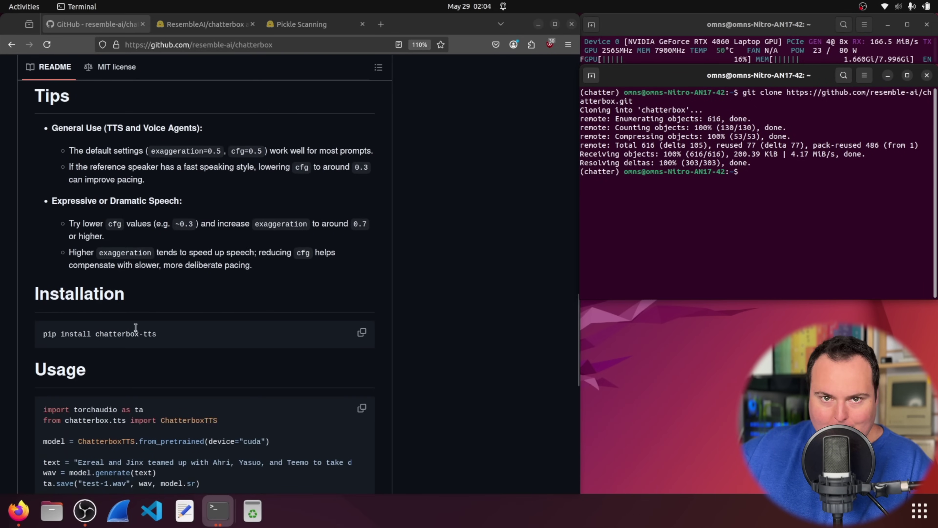
type("cd chatterbox")
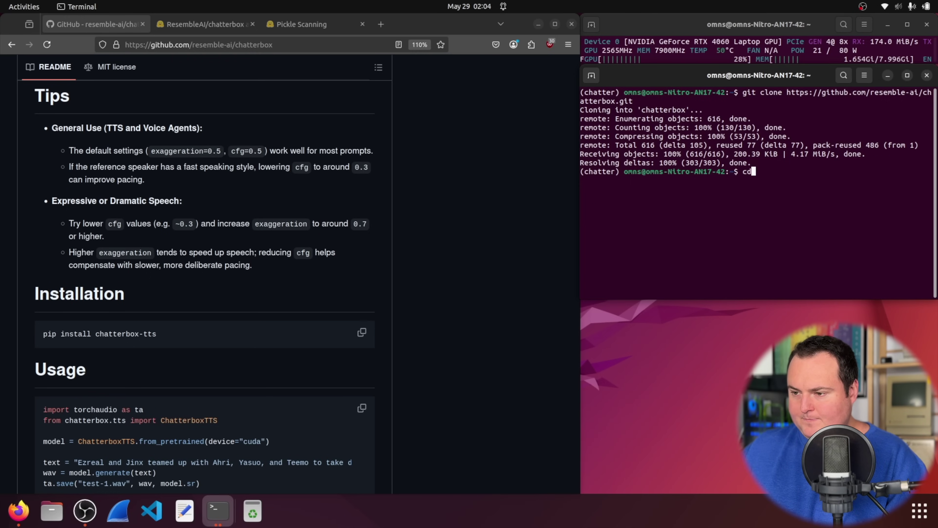
key("Return")
type("clear")
key("Return")
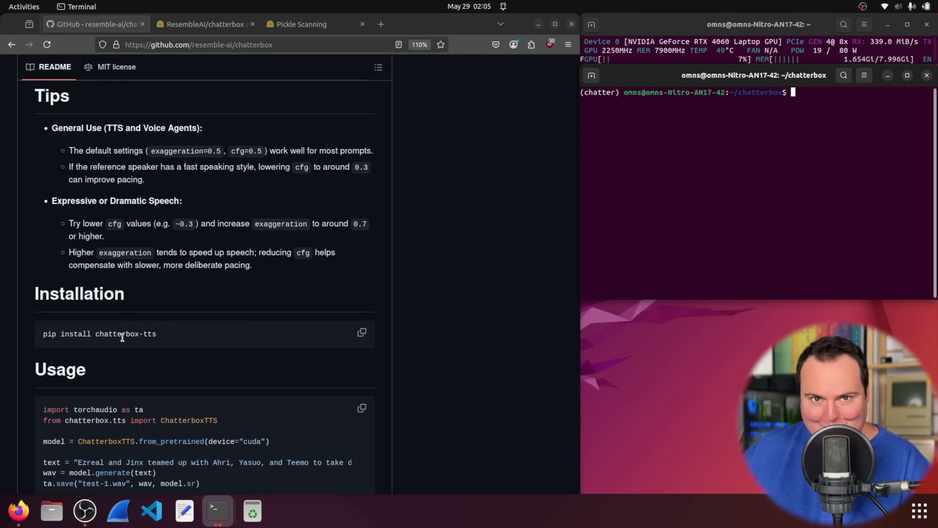
- Install the package in the chatter environment with pip install chatterbox-tts
type("pip in")
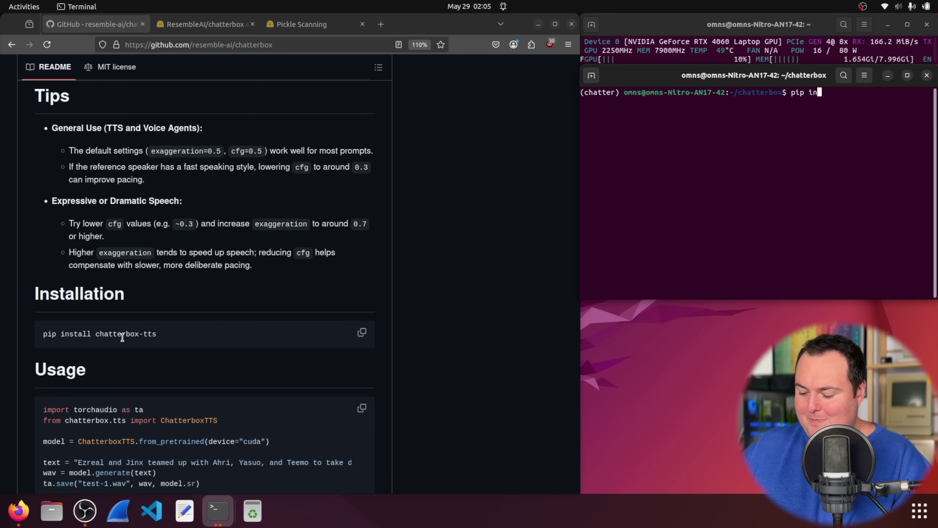
type("stall chatterb")
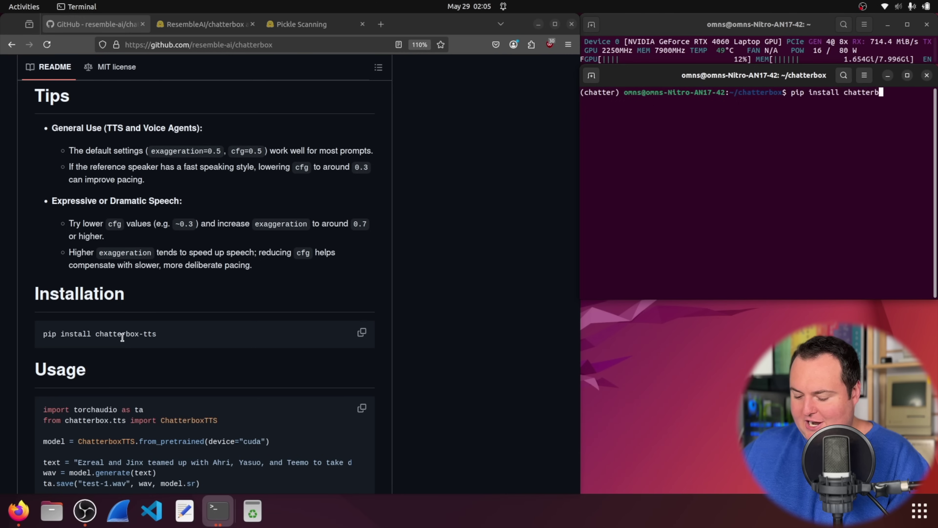
type("ox-tts")
key("Return")
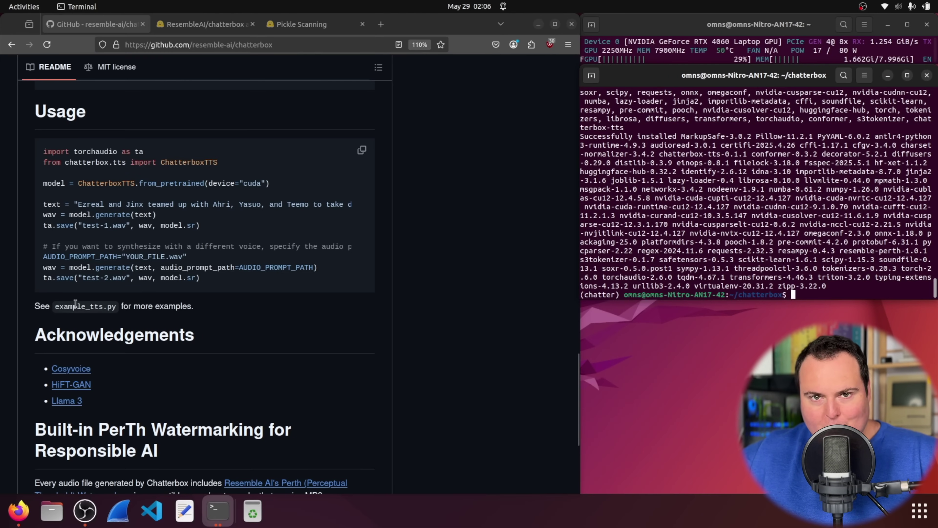
- Open example_tts.py from the repository's file list, followed by the gradio_tts_app.py source
scroll(235, 299, "up", 15)
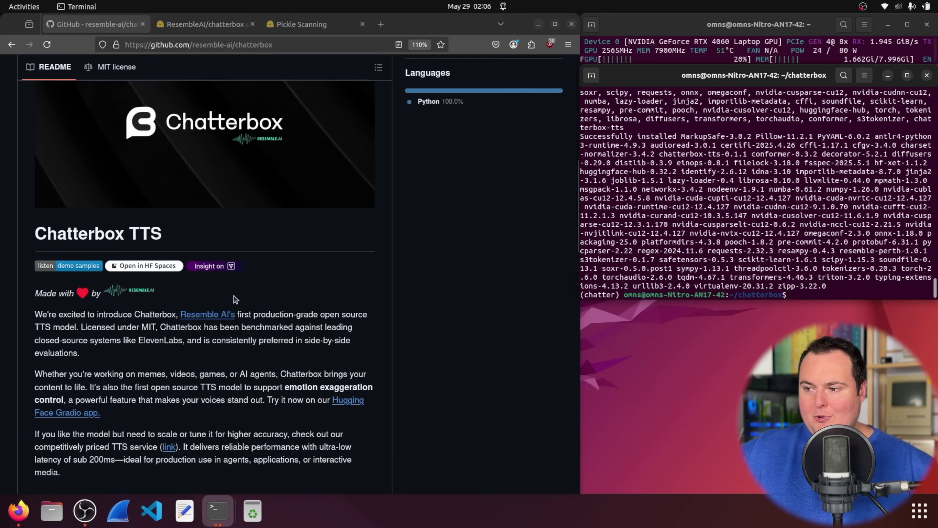
scroll(236, 299, "up", 5)
left_click(205, 109)
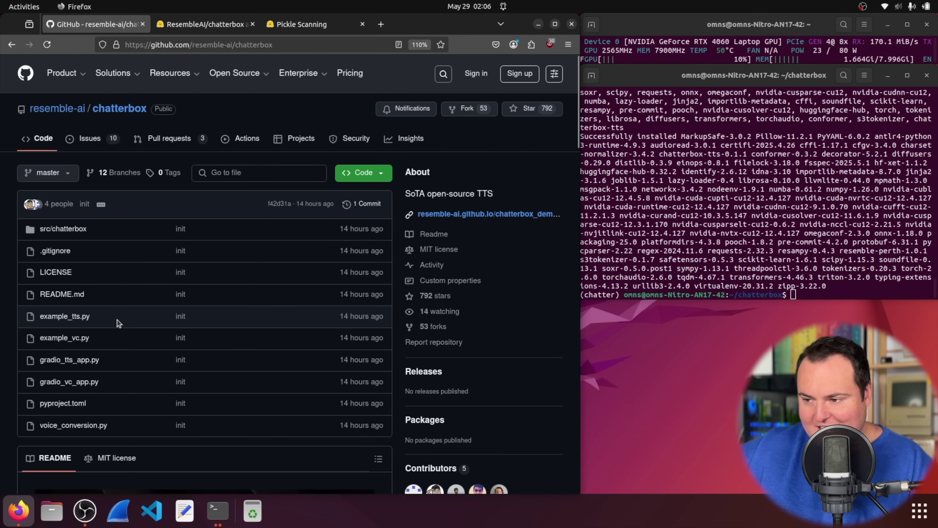
left_click(79, 319)
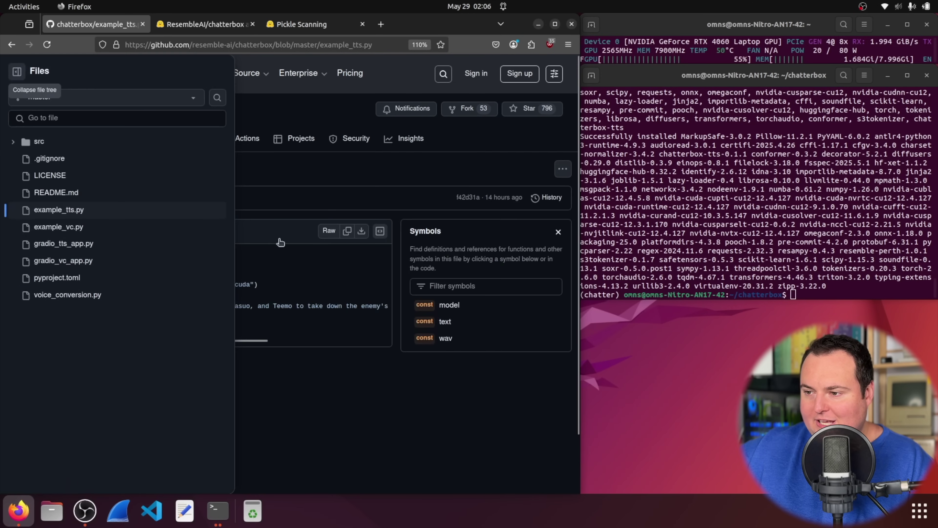
left_click(94, 244)
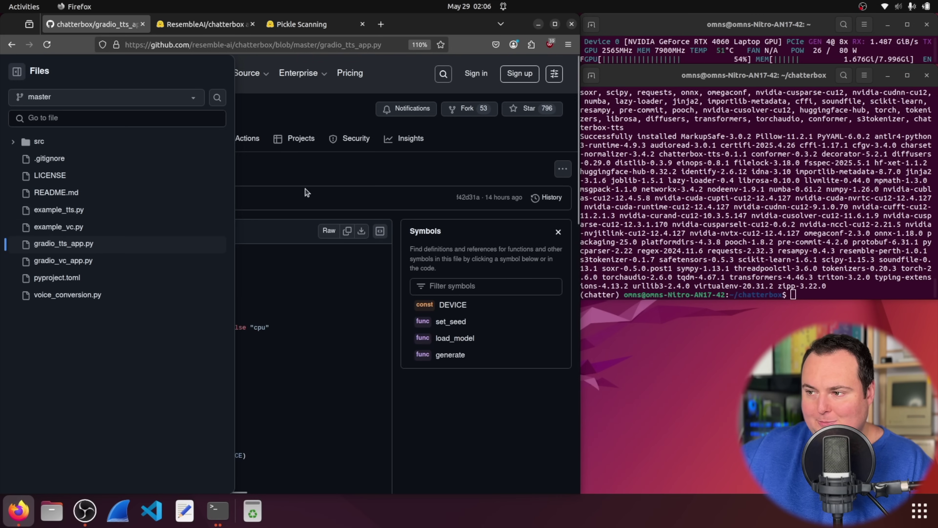
- Hide the repository's file tree, skim the gradio_tts_app.py source and copy its file name
left_click(17, 71)
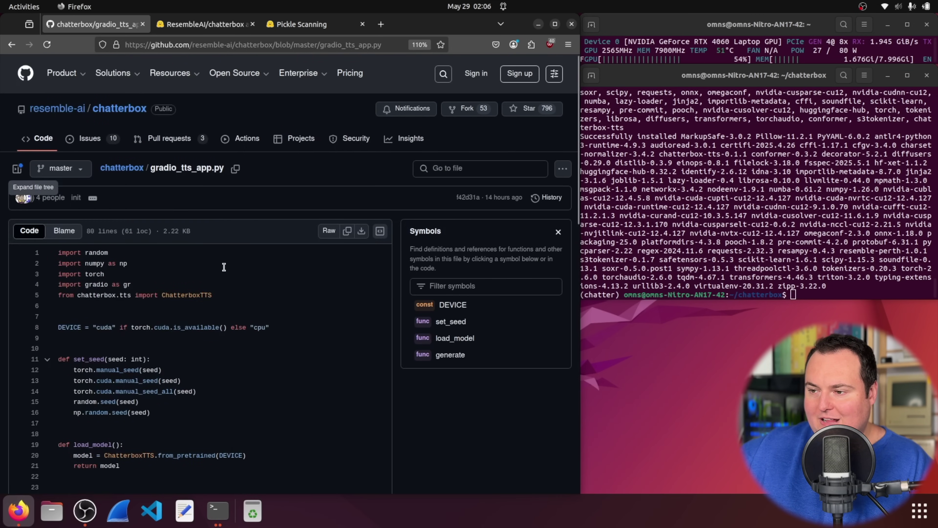
scroll(237, 263, "down", 5)
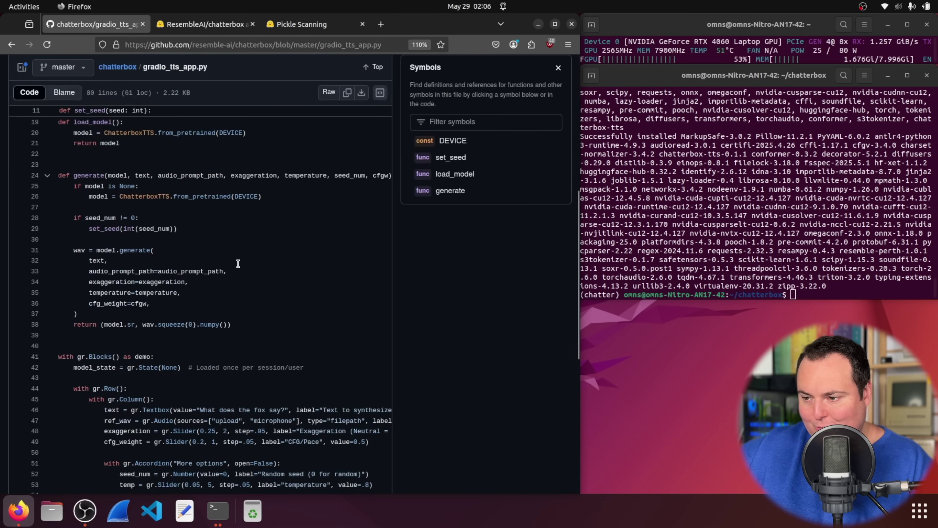
scroll(237, 266, "up", 5)
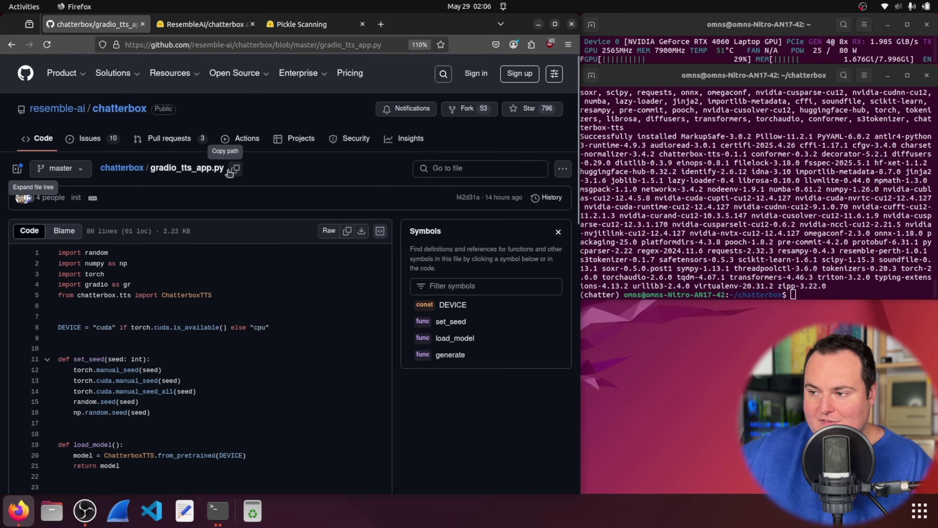
left_click_drag(224, 169, 151, 174)
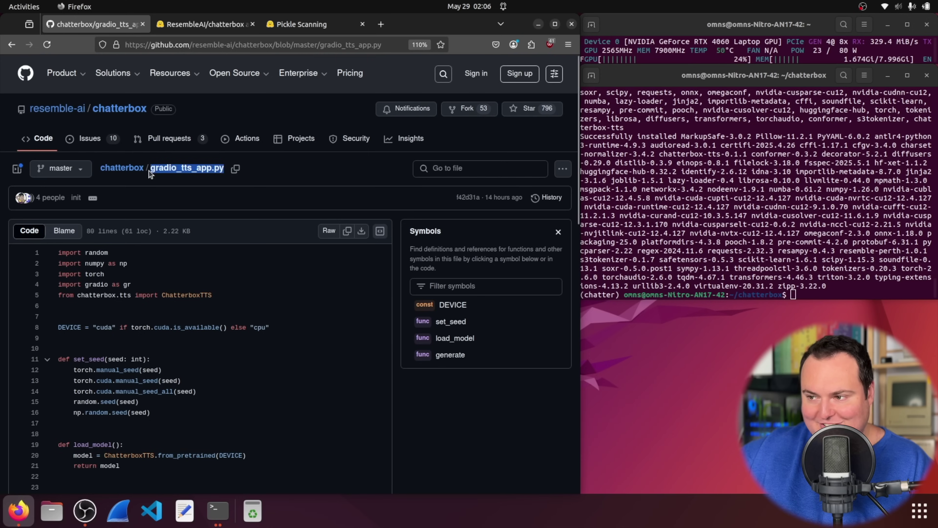
right_click(170, 170)
left_click(185, 177)
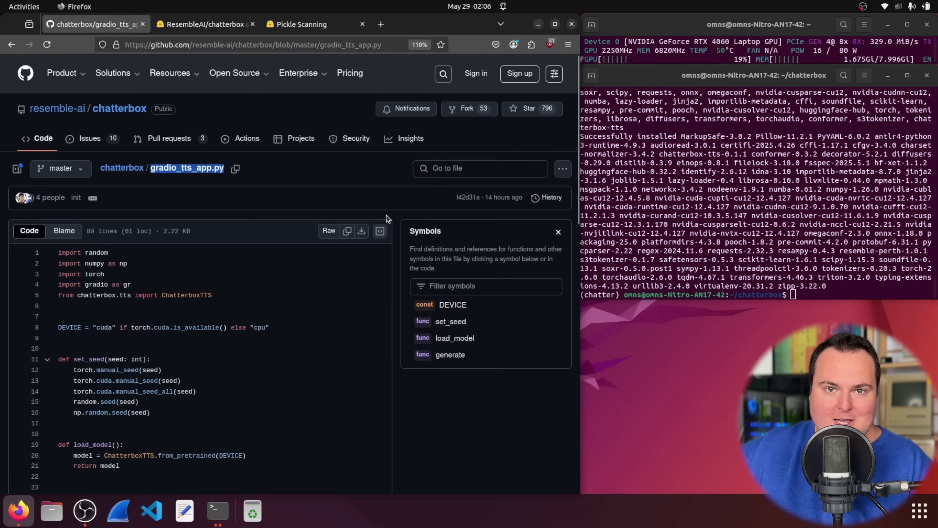
- Switch to the terminal and run python gradio_tts_app.py in the chatterbox directory
left_click(883, 290)
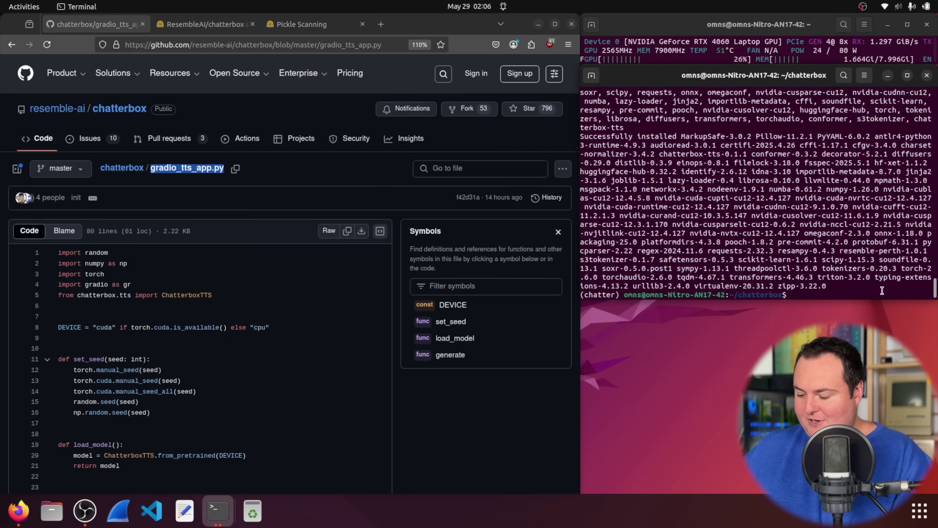
type("pytyh")
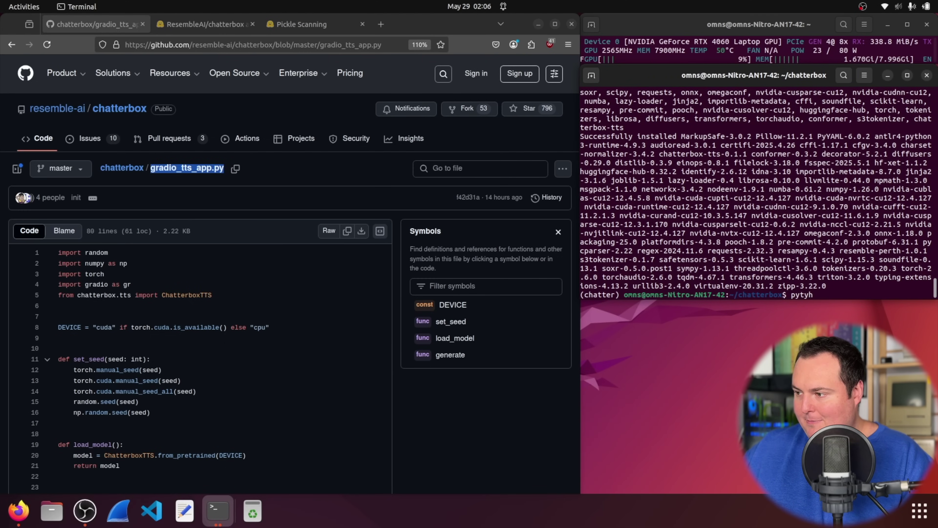
key("BackSpace")
key("BackSpace")
type("hon")
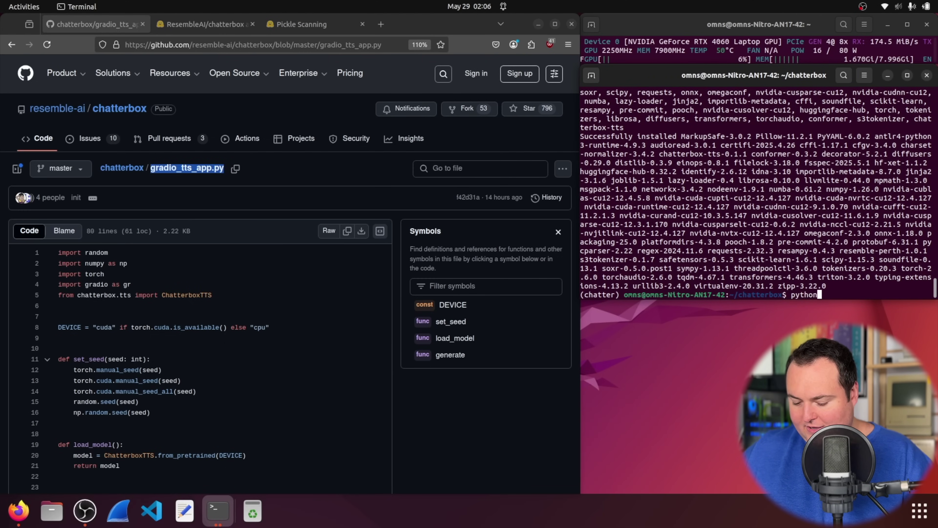
key("ctrl+shift+v")
key("Return")
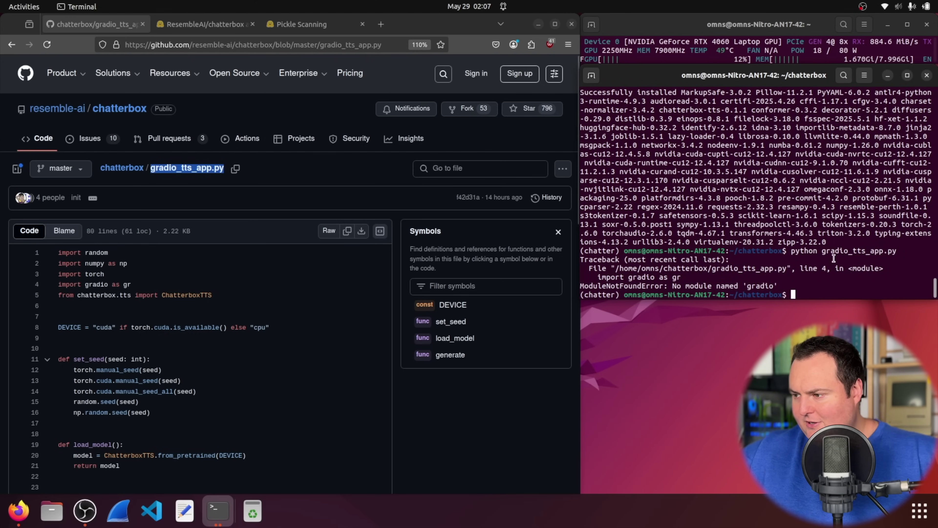
- Install Gradio in the chatter environment with pip install gradio
type("pip install")
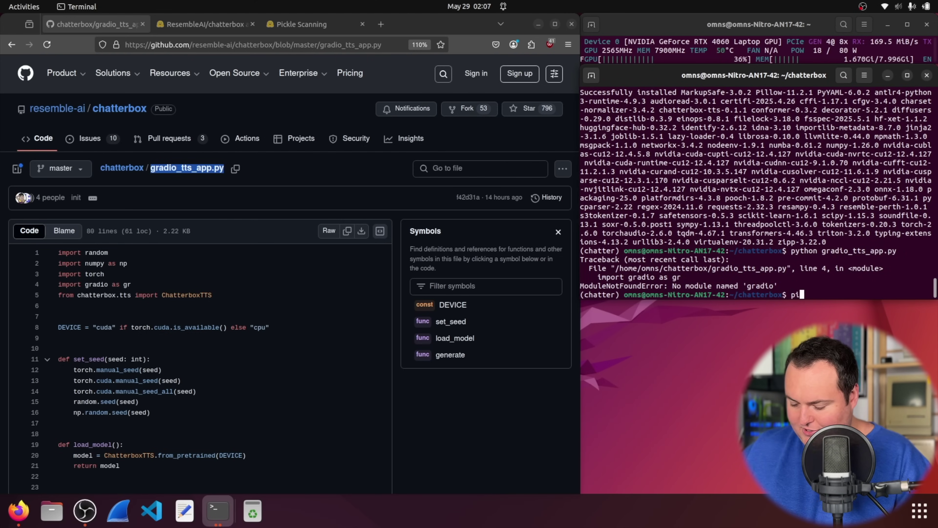
type(" gradio")
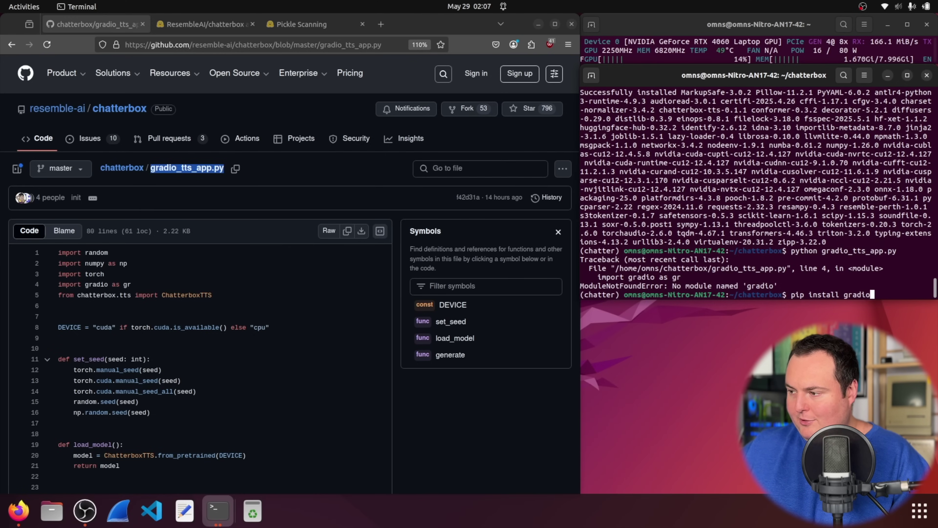
key("Return")
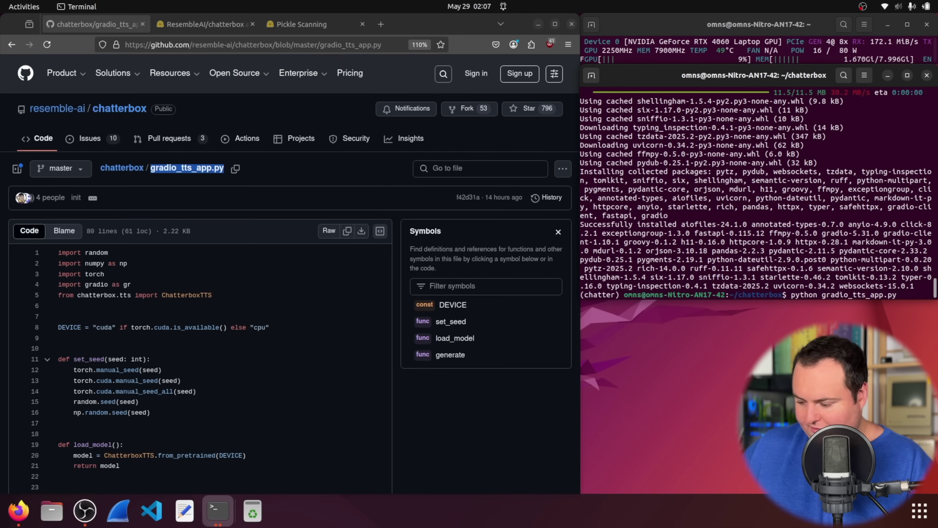
- Rerun gradio_tts_app.py, open its local URL in the browser, and check the model files on the Hugging Face page while they download
key("Return")
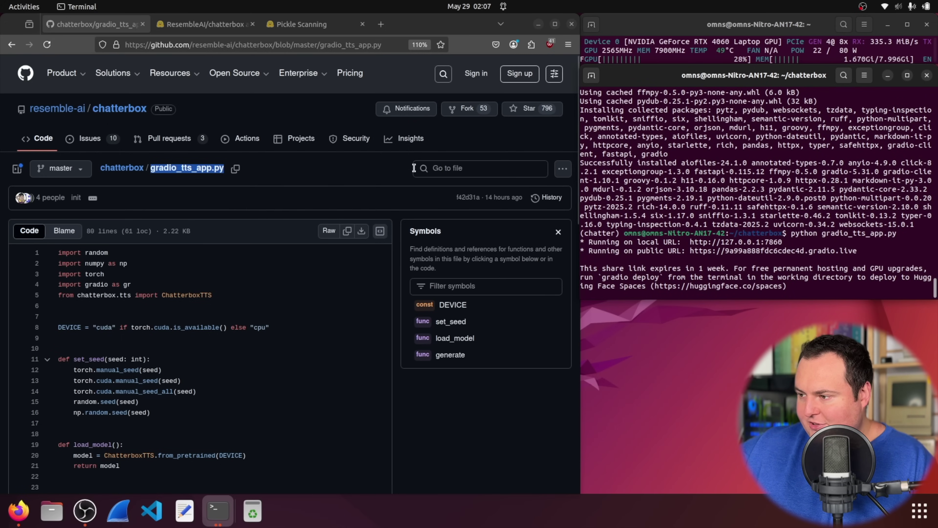
left_click(726, 243, "ctrl")
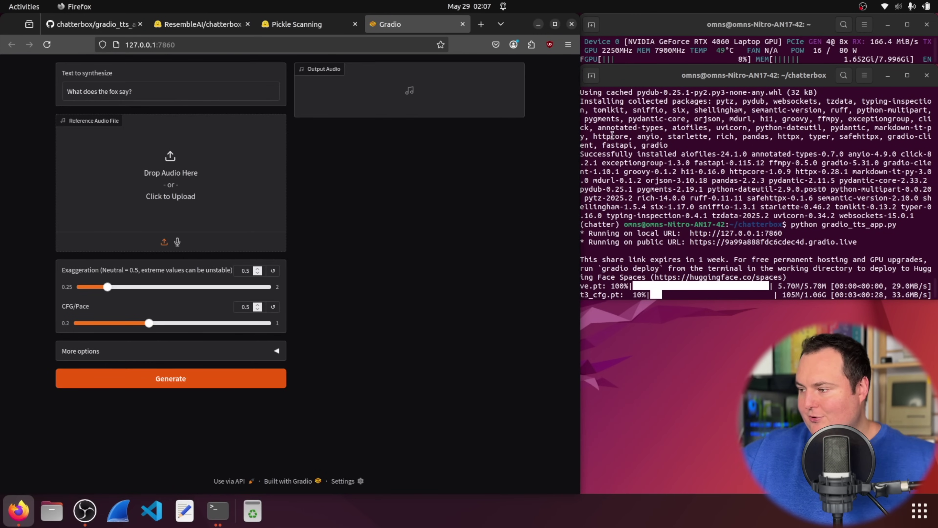
left_click(207, 24)
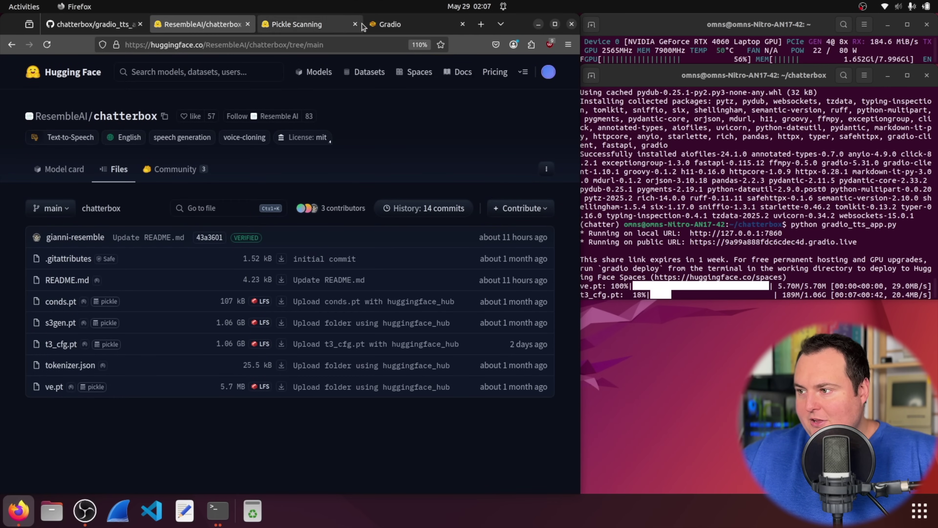
left_click(381, 20)
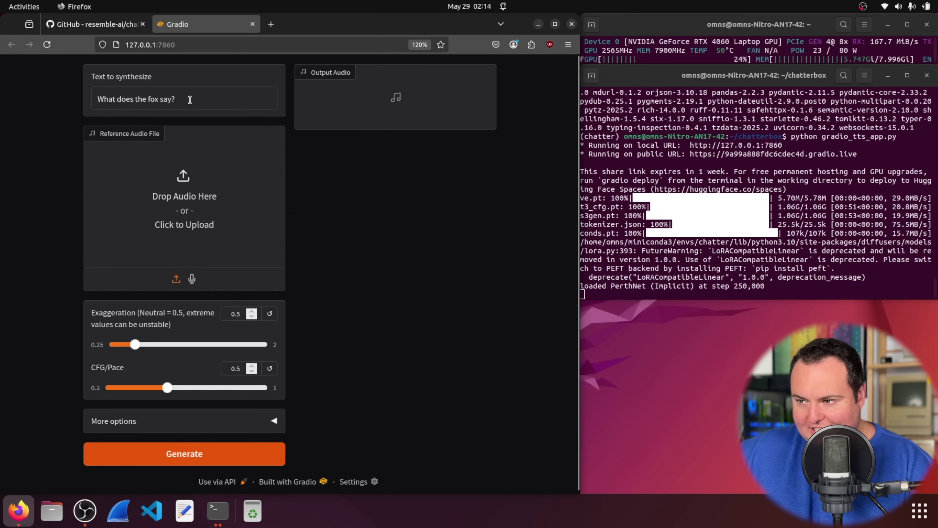
- Replace the text to synthesize with "Hey it's me your friendly GAMING LAPTOP"
left_click_drag(191, 97, 73, 99)
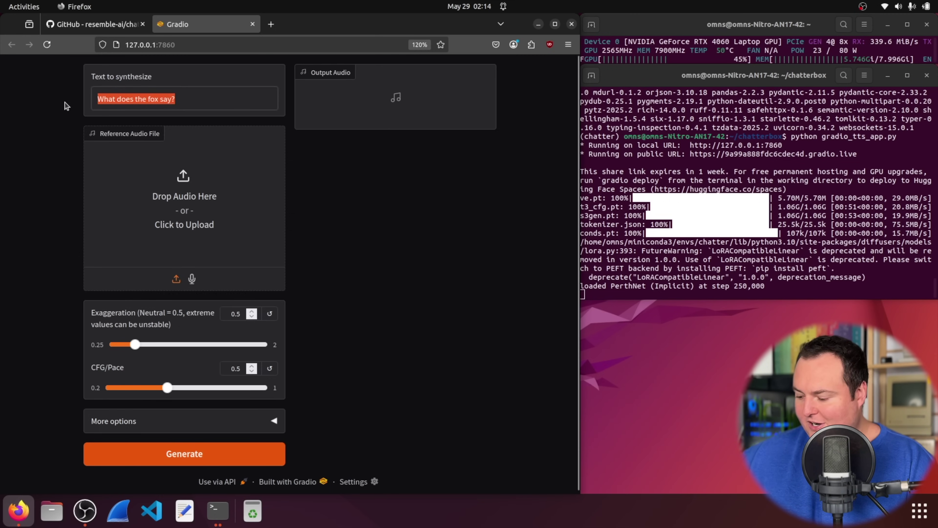
key("BackSpace")
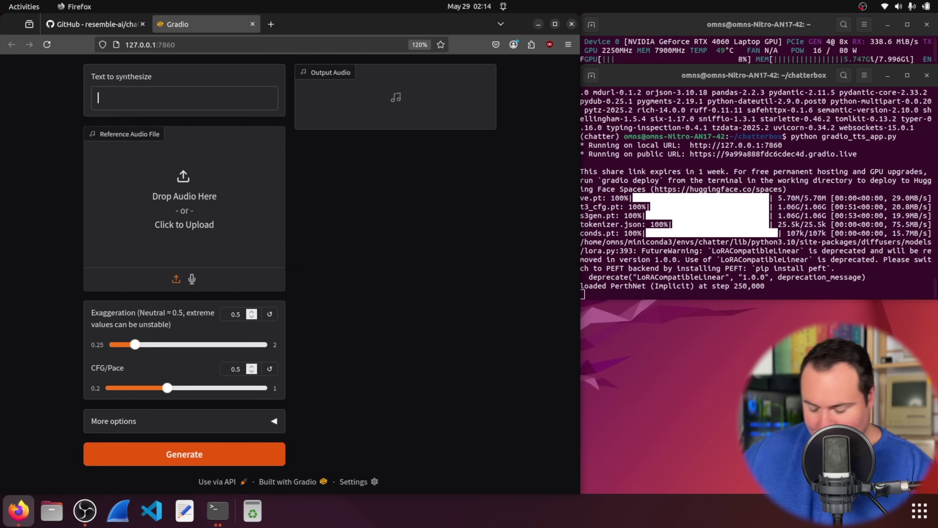
type("Hey it's me your friendly GAMIN")
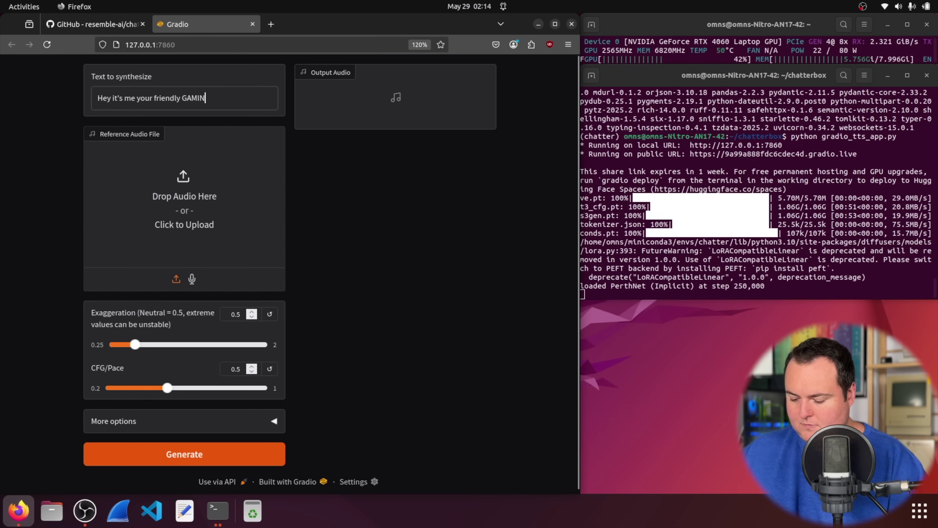
type("G LAPTOP")
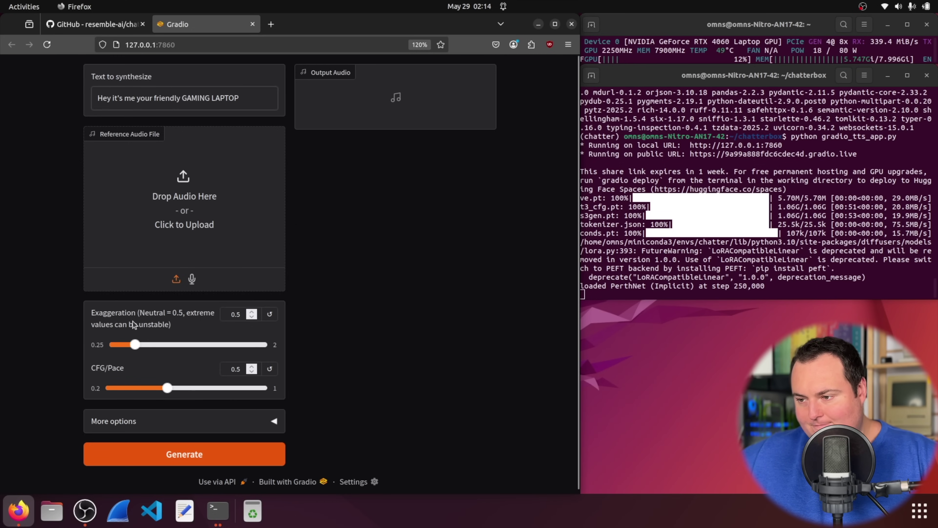
- Review the README's tips on exaggeration and cfg settings, and return to the Gradio app
left_click(111, 24)
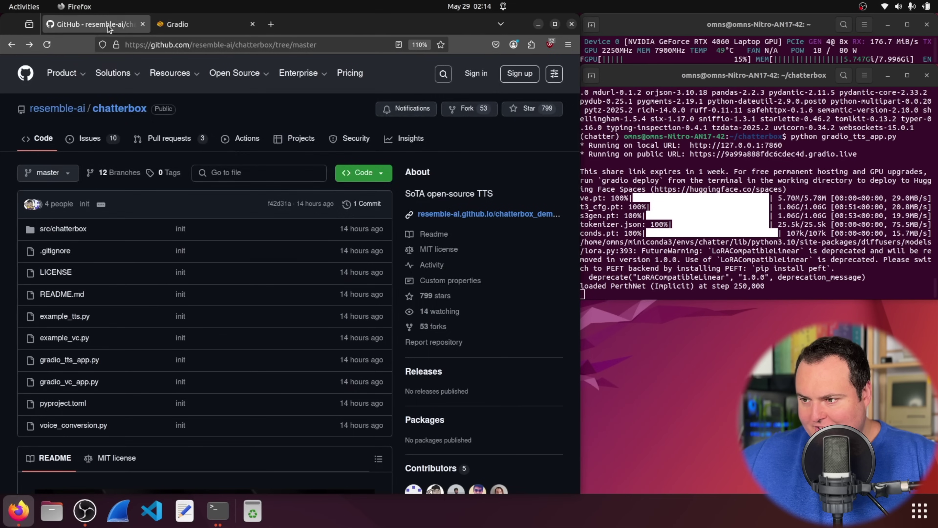
scroll(253, 255, "down", 10)
scroll(254, 255, "down", 9)
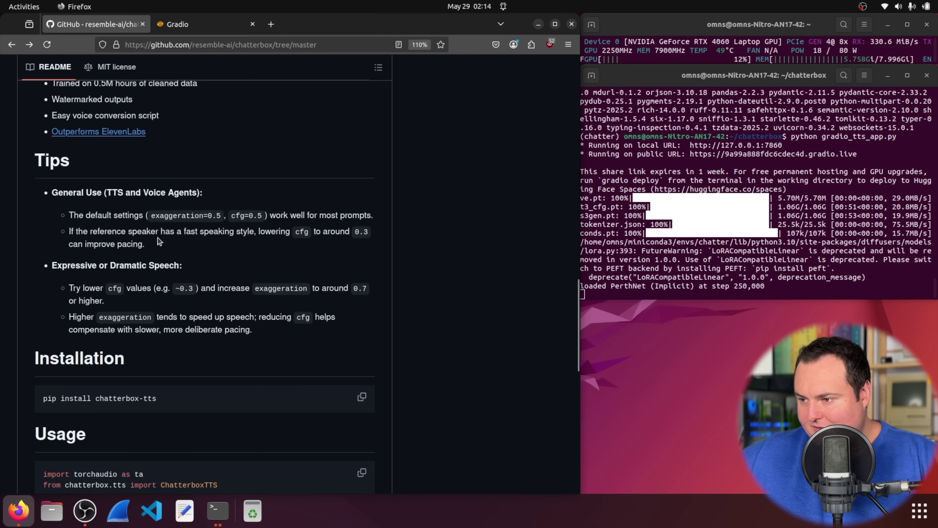
left_click(197, 23)
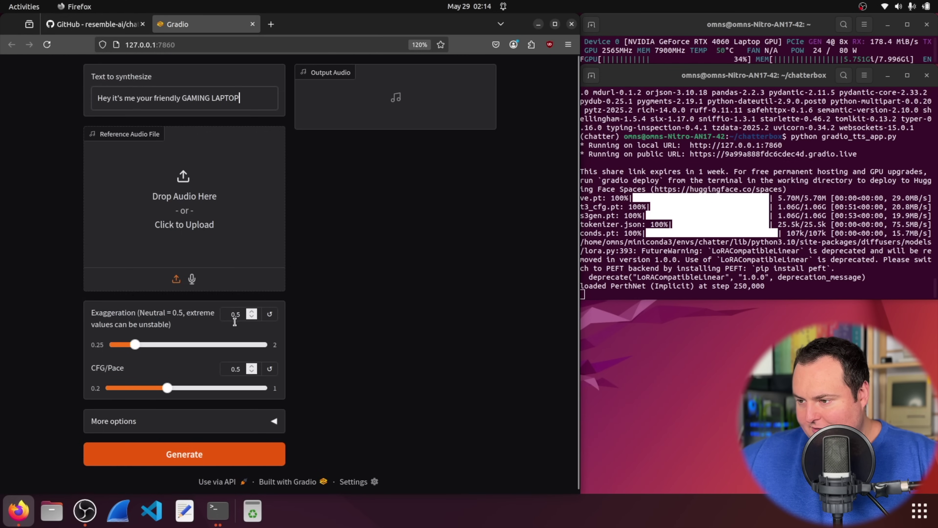
- Generate speech from the gaming laptop sentence with the default settings and play the output audio twice
left_click(210, 452)
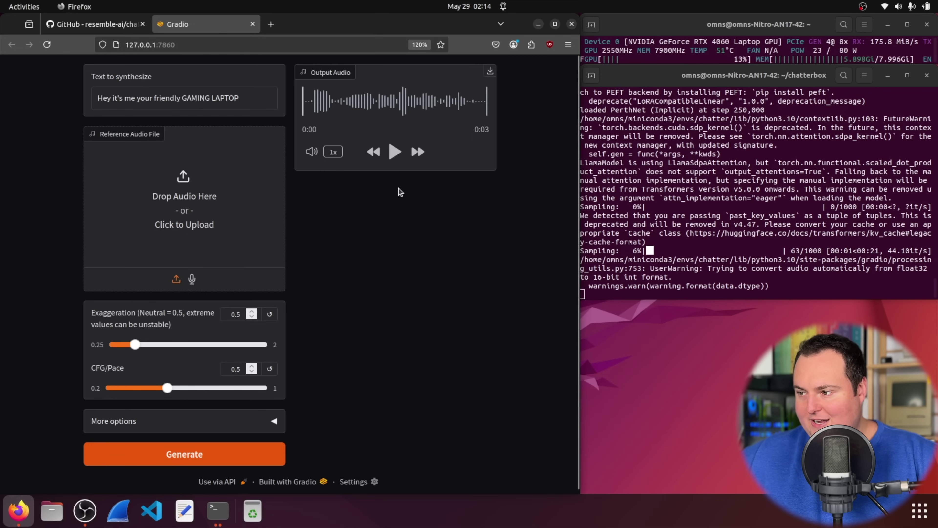
left_click(395, 152)
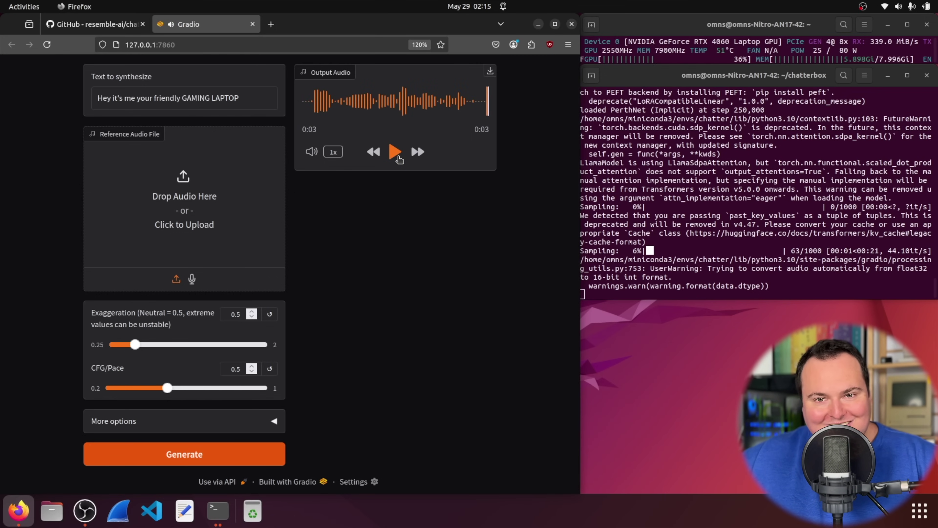
left_click(396, 152)
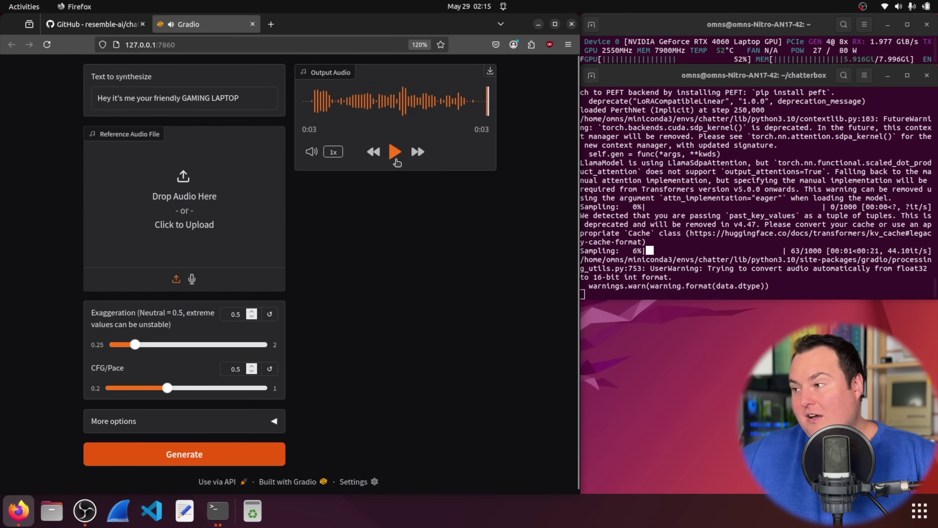
- Lower the system's headphone output volume slightly and close the system settings popup
left_click(912, 6)
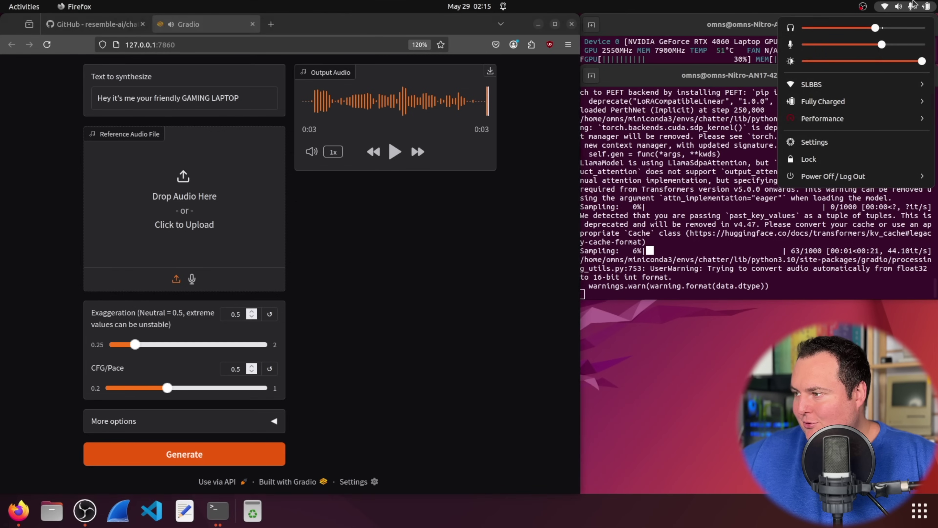
left_click(858, 28)
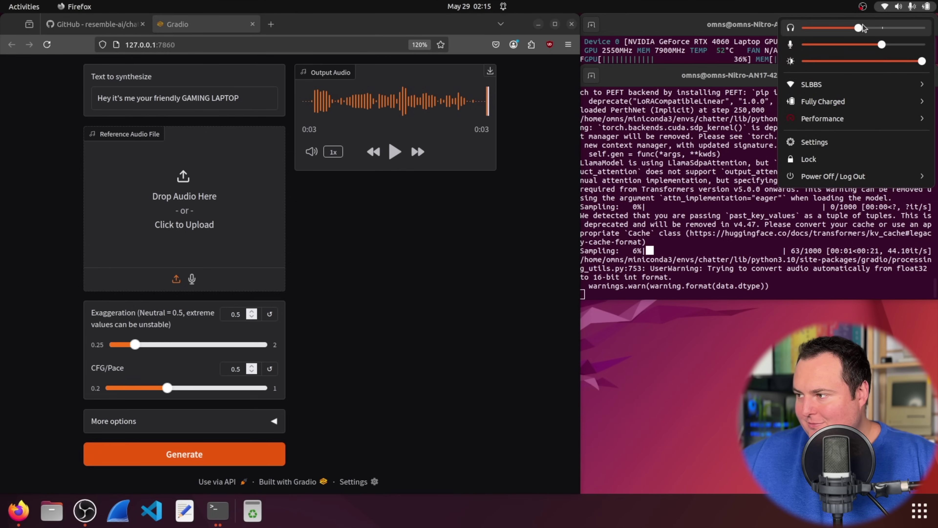
left_click(445, 249)
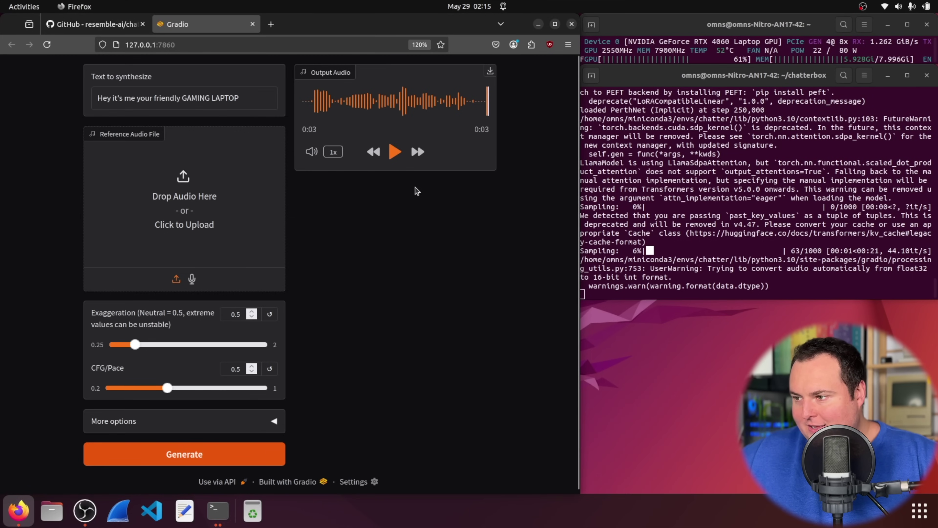
- Replace the text to synthesize with a short office watercooler story obtained in a new browser tab, and generate its speech
triple_click(272, 95)
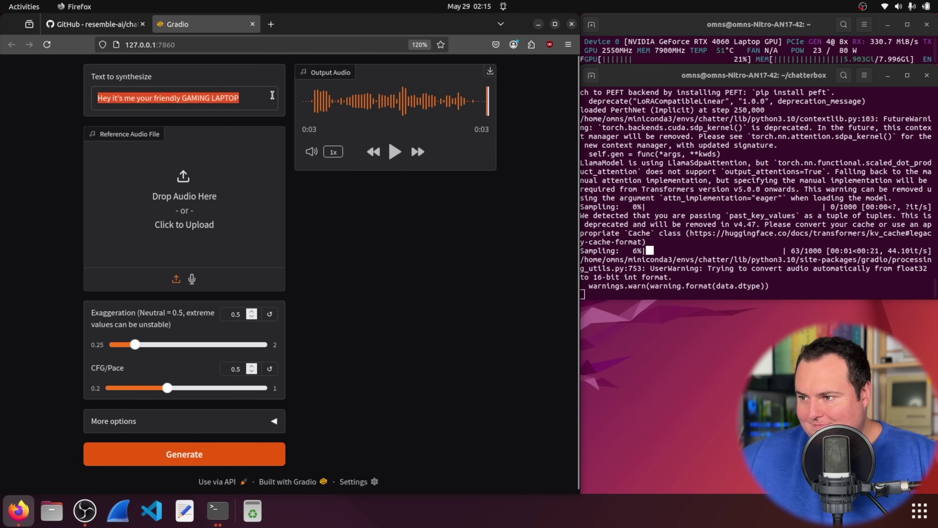
left_click(272, 24)
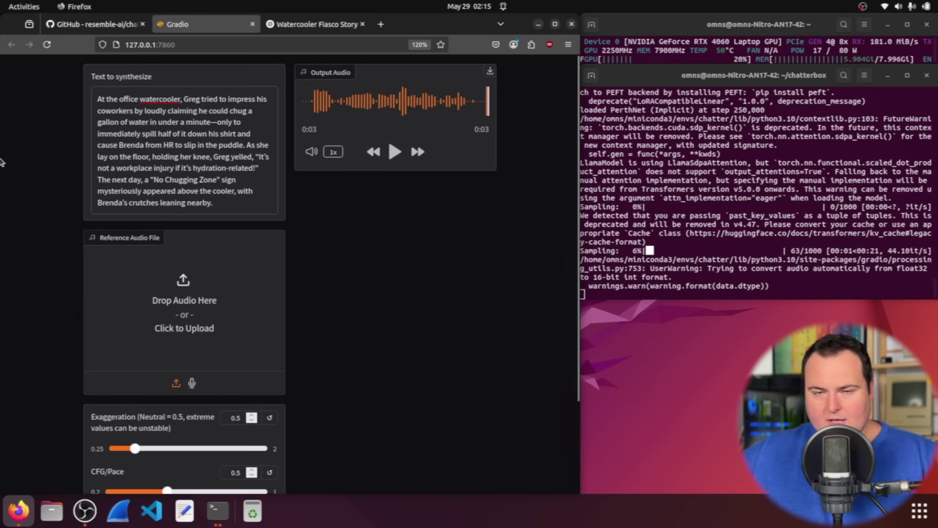
scroll(16, 195, "down", 3)
left_click(169, 453)
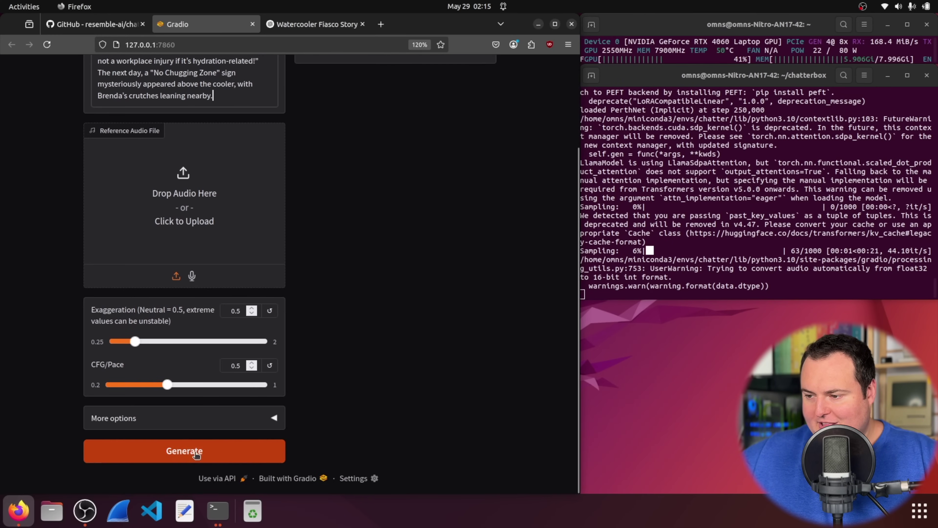
- Play the output audio generated from the watercooler story
scroll(34, 203, "up", 3)
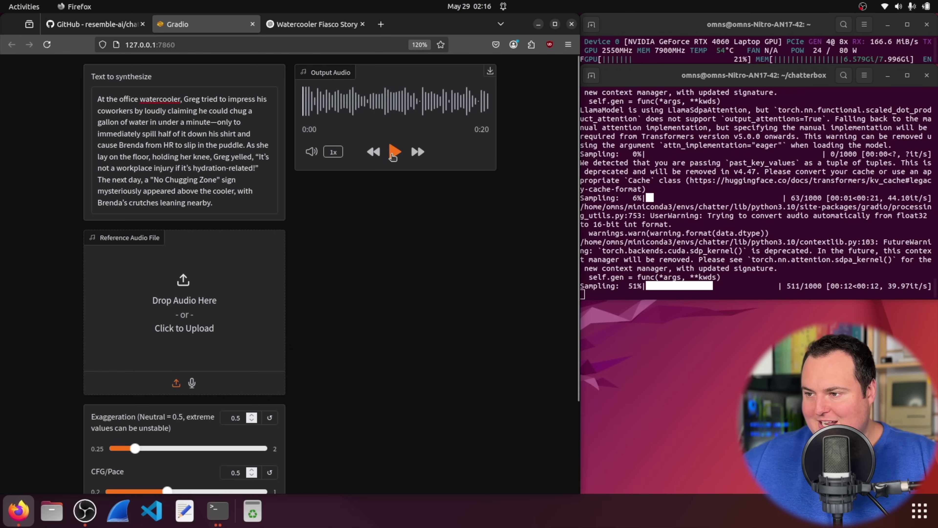
left_click(393, 154)
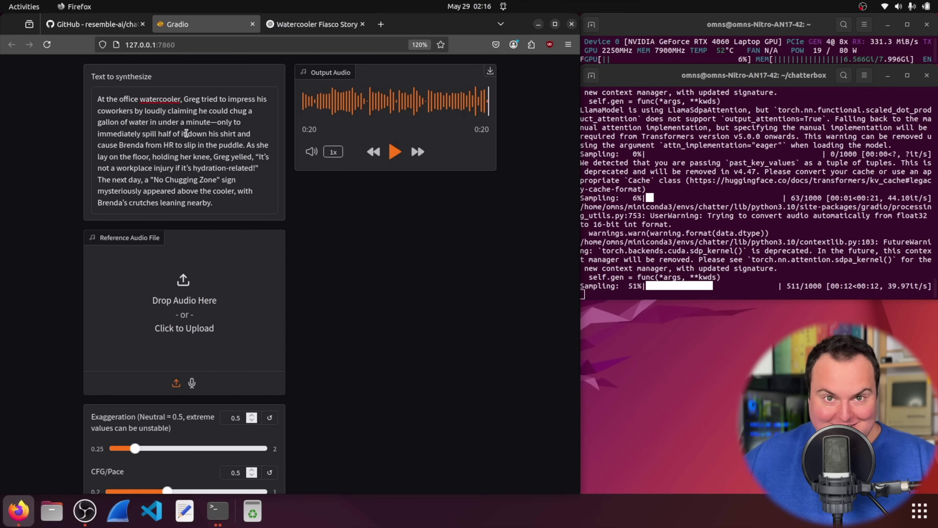
scroll(193, 126, "down", 1)
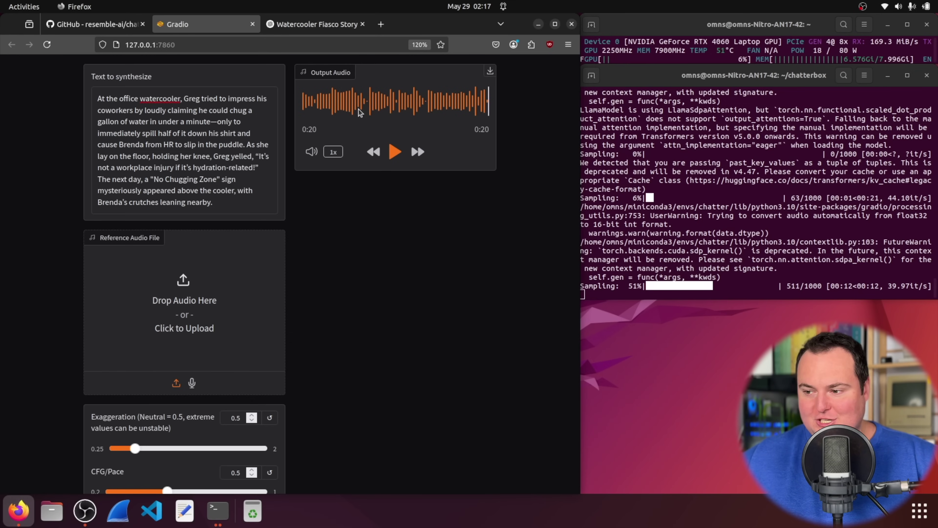
- Set Exaggeration to 1.55, generate the watercooler story's speech again, and play the output audio
scroll(74, 170, "down", 4)
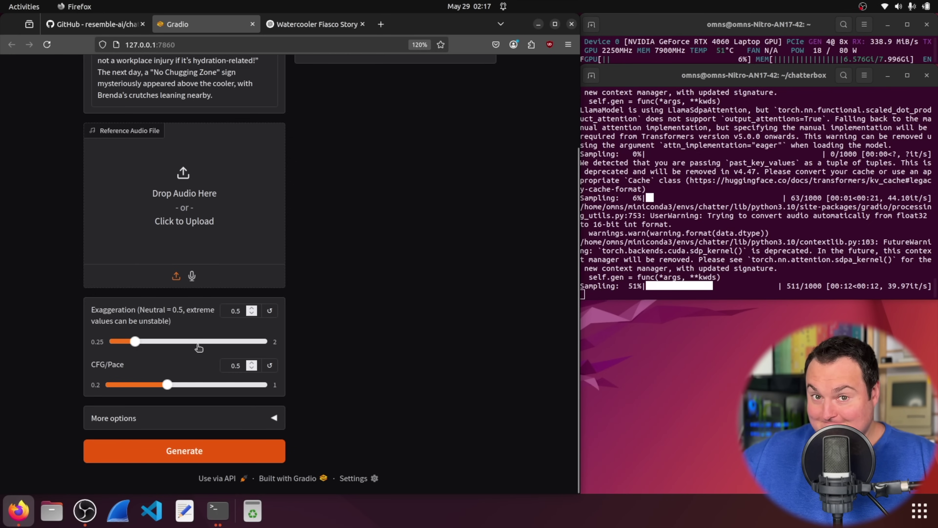
left_click(199, 344)
left_click(224, 342)
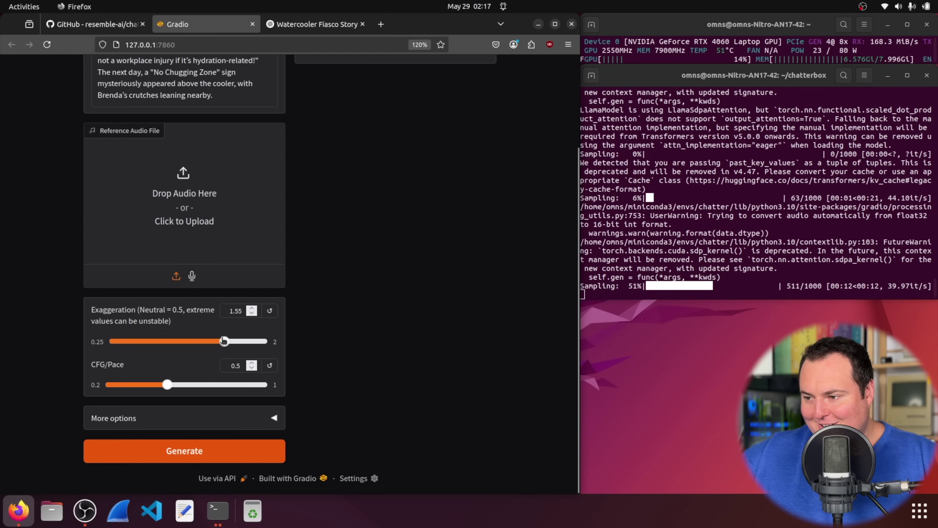
left_click(192, 455)
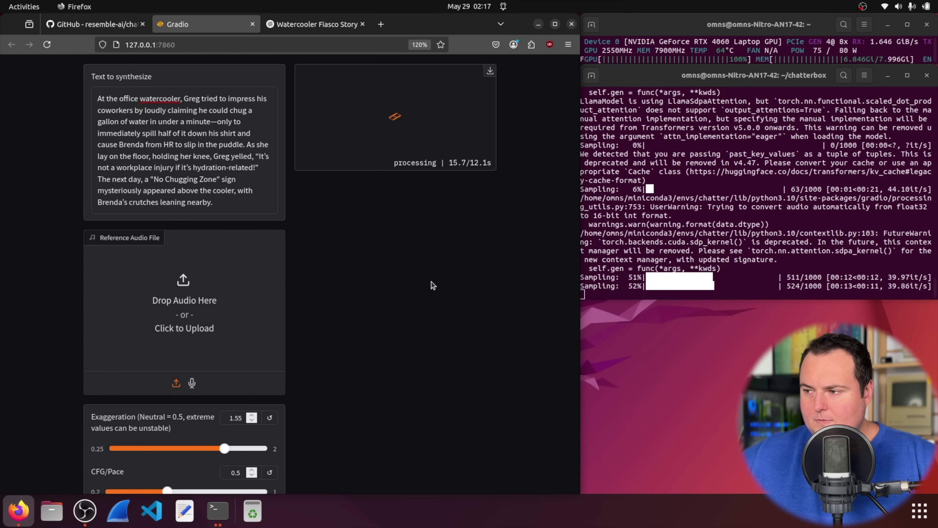
left_click(395, 152)
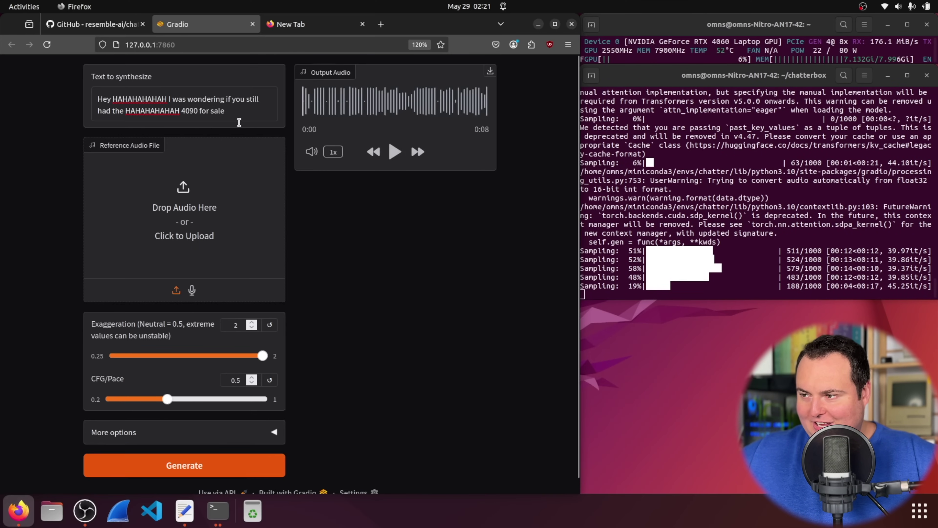
- Play the output audio of the laughing 4090 message twice, adjusting the system's headphone volume between the two playbacks
left_click(395, 152)
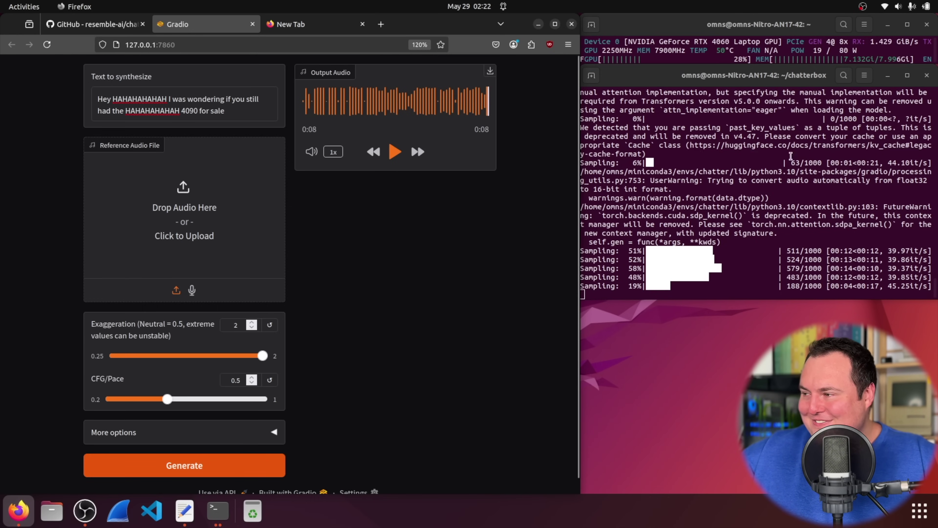
left_click(898, 6)
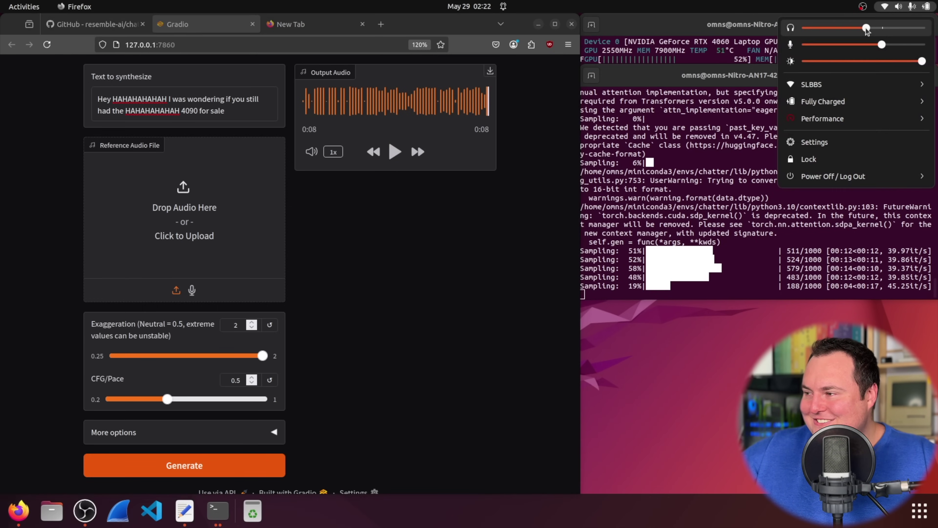
left_click(393, 191)
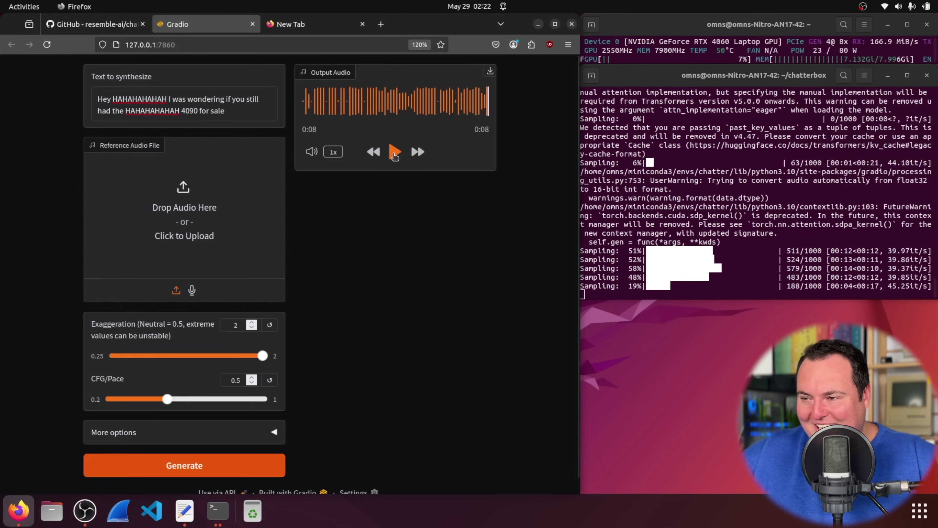
left_click(395, 152)
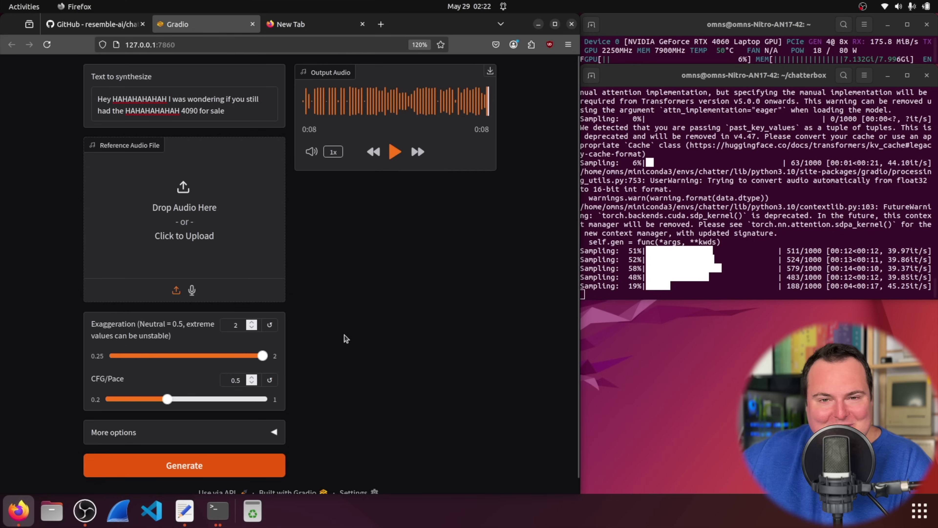
- Reset Exaggeration to its default, regenerate the 4090 message, and play the output audio
left_click(270, 326)
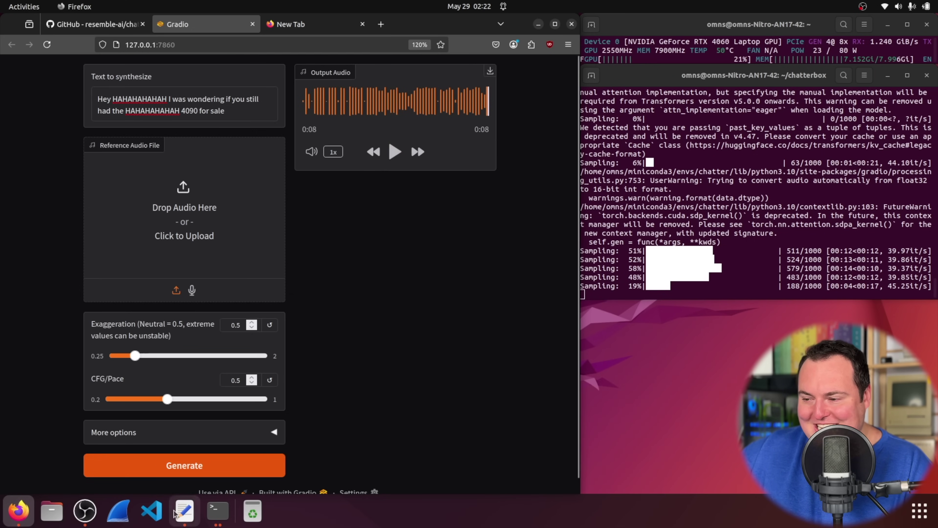
left_click(206, 459)
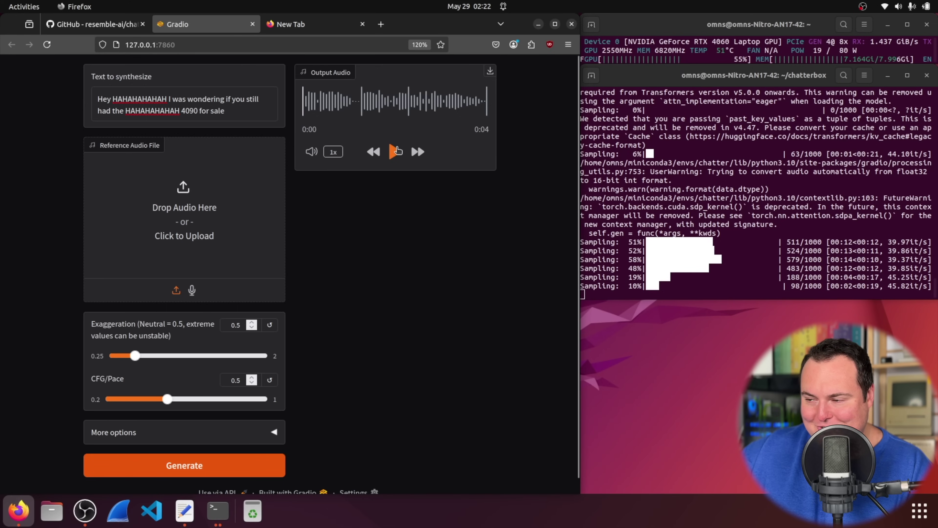
left_click(395, 151)
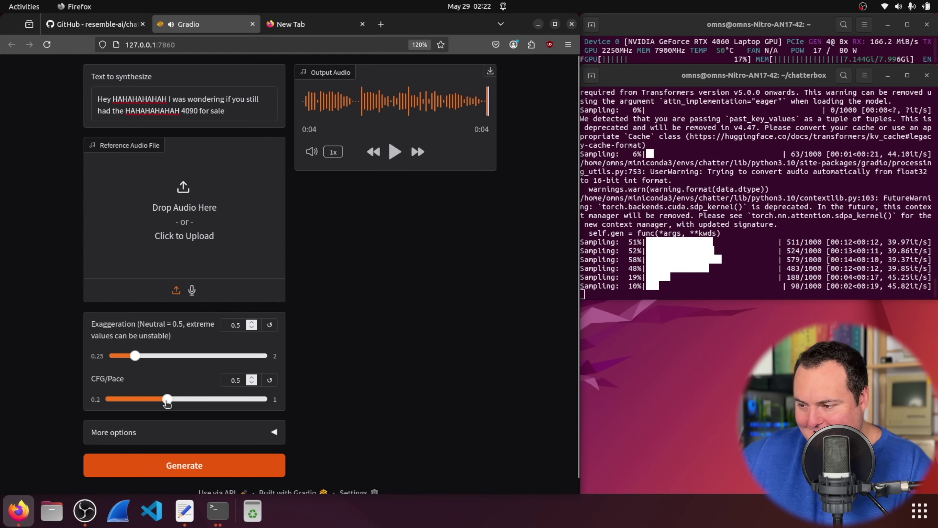
- Set CFG/Pace to 0.2 and Exaggeration to 2, then generate and play the 4090 message's speech
left_click_drag(167, 403, 50, 404)
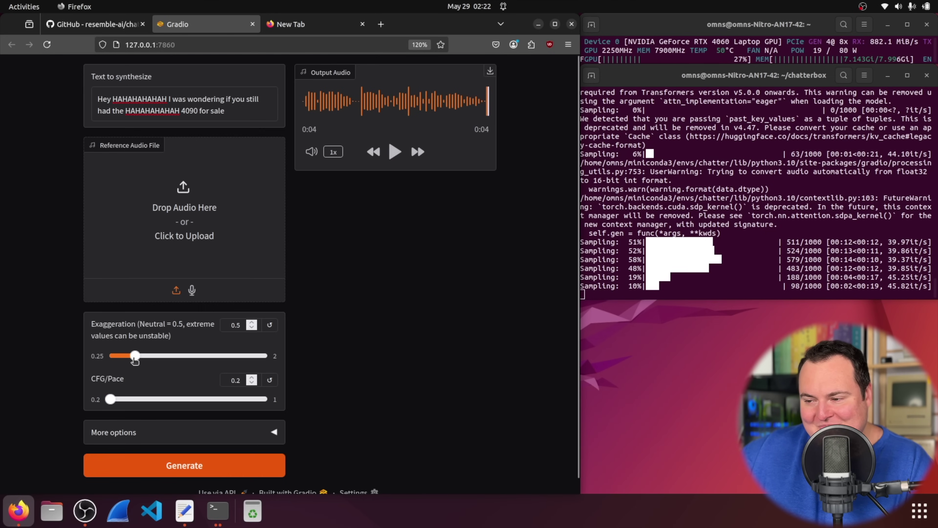
left_click_drag(135, 360, 292, 360)
left_click(202, 464)
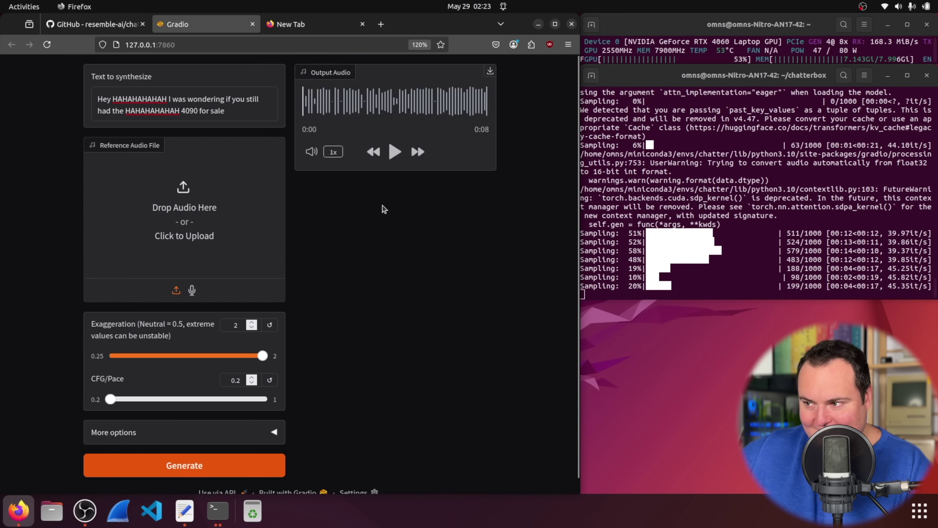
left_click(394, 151)
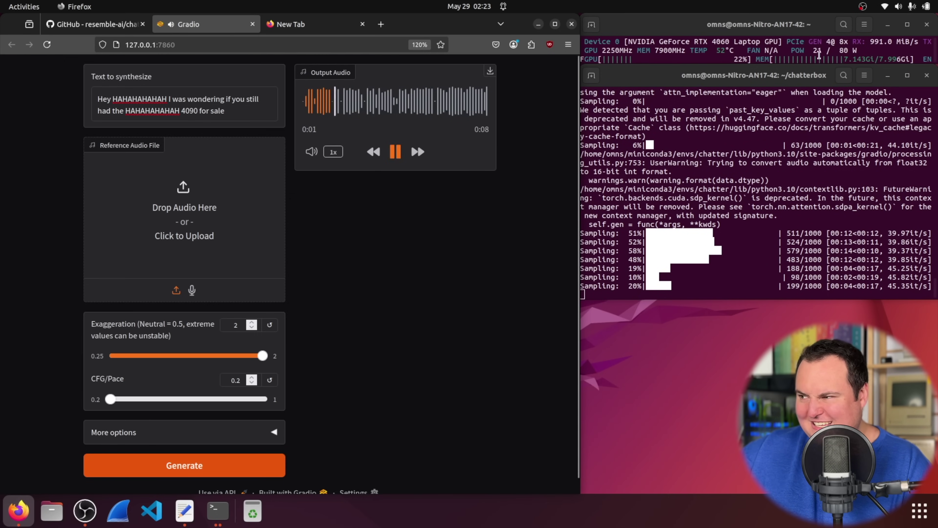
- Adjust the system's headphone volume and replay the output audio from around its middle
left_click(905, 7)
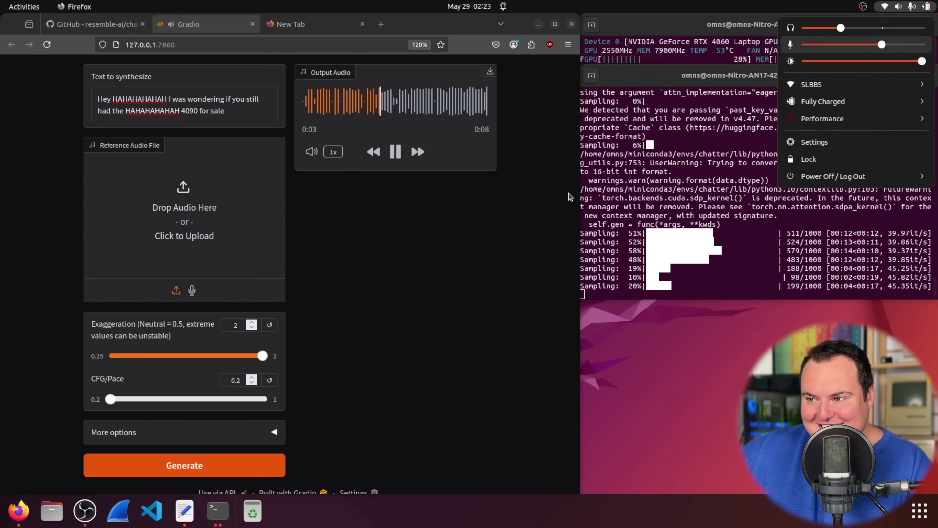
left_click_drag(841, 27, 855, 31)
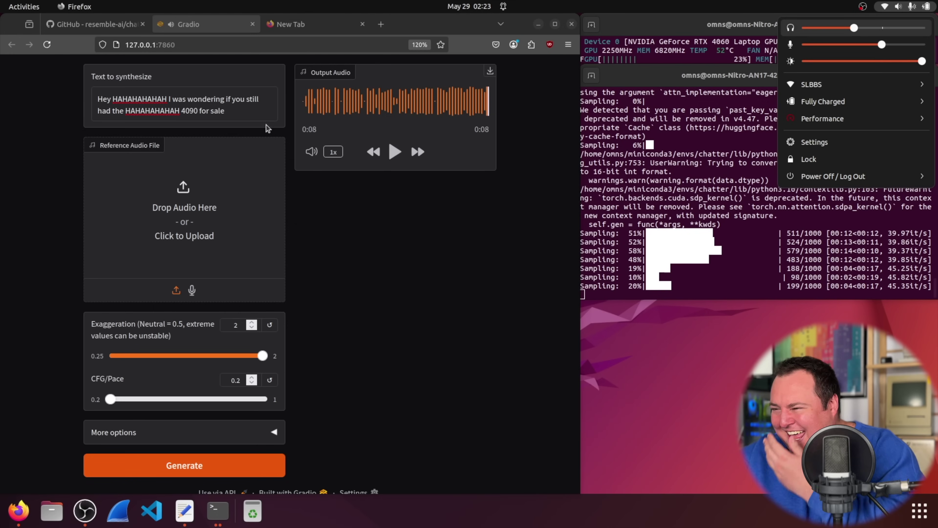
left_click(406, 102)
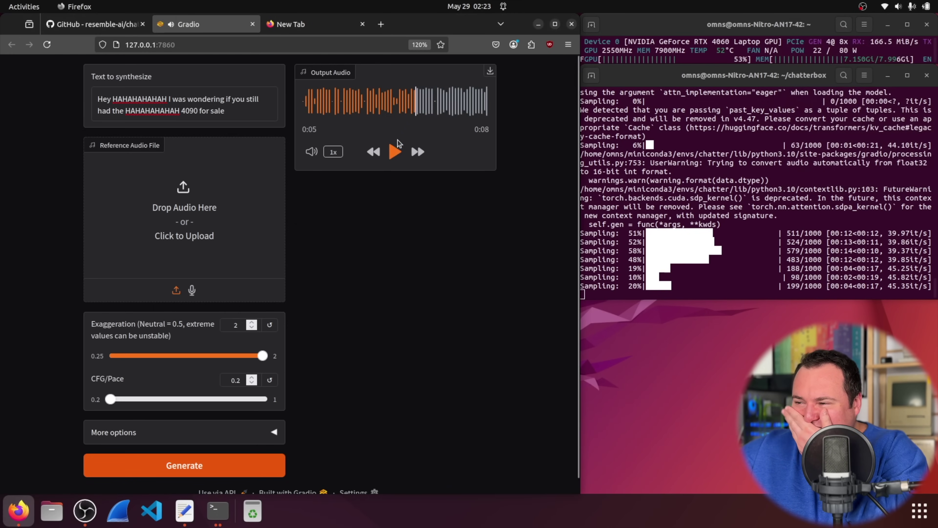
left_click(396, 151)
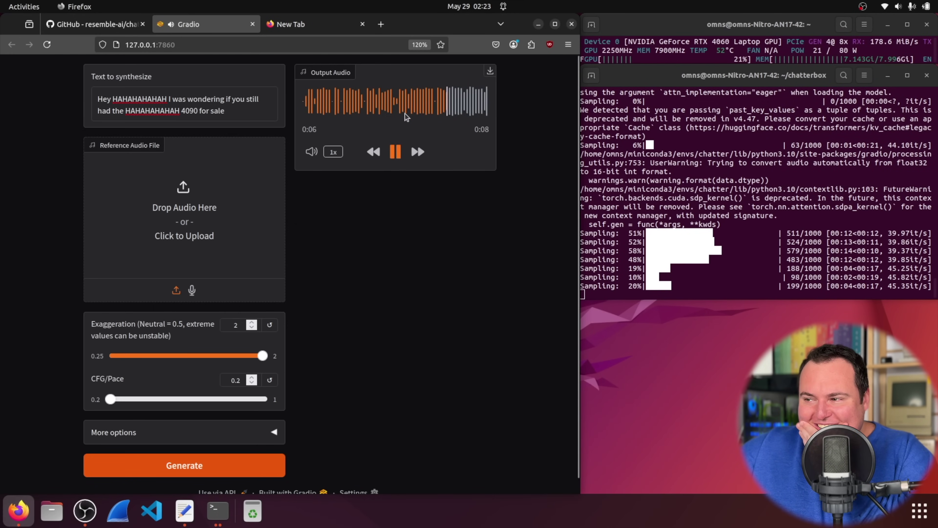
left_click(400, 106)
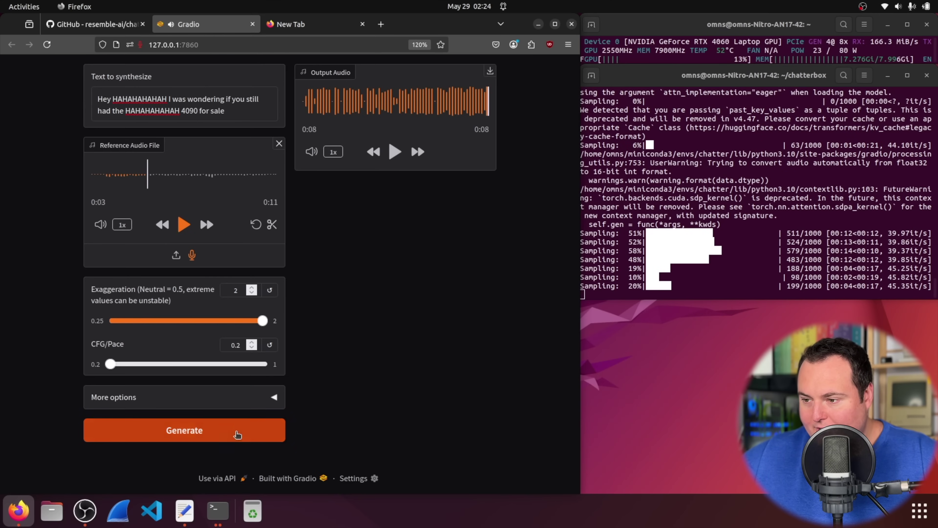
- Reset Exaggeration and CFG/Pace to their defaults, then generate speech with the recorded reference audio and play it
left_click(270, 290)
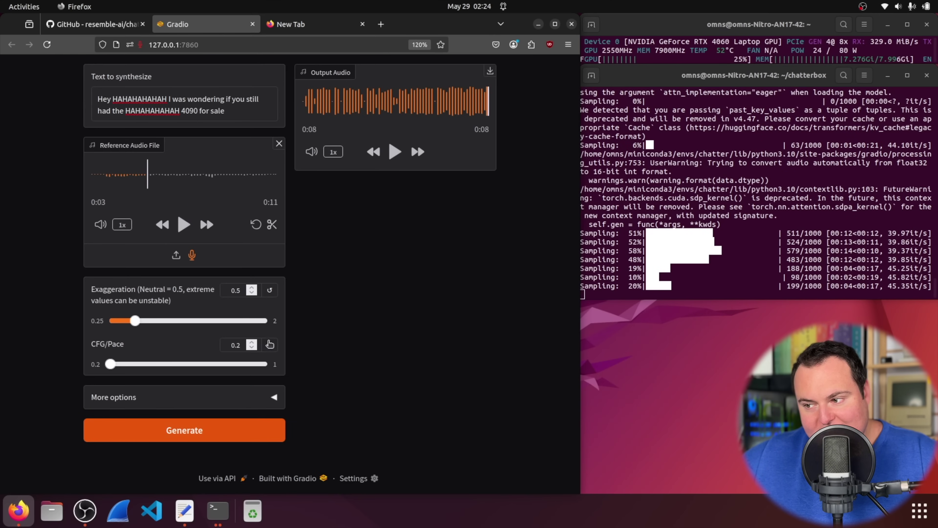
left_click(270, 345)
left_click(218, 429)
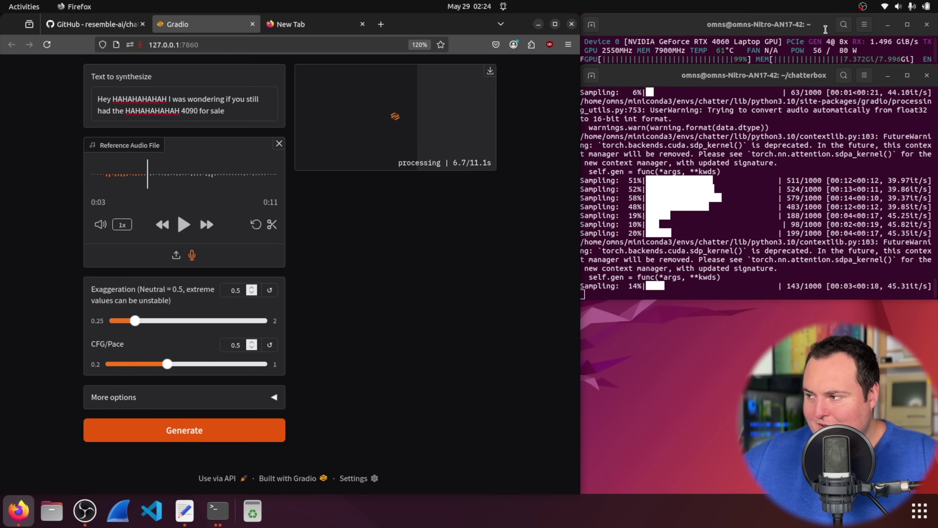
left_click(395, 151)
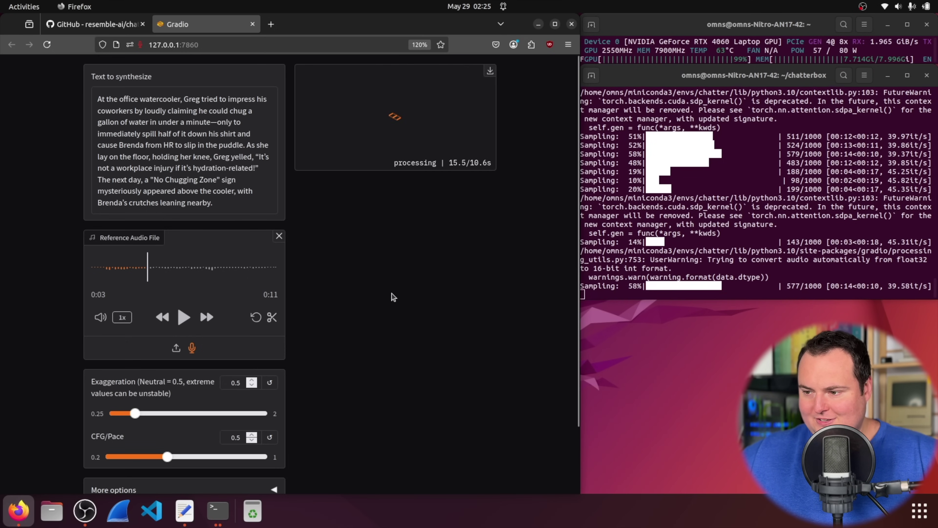
- Lower the system's headphone volume slightly while the watercooler story's output plays, and close the system settings popup
left_click(900, 6)
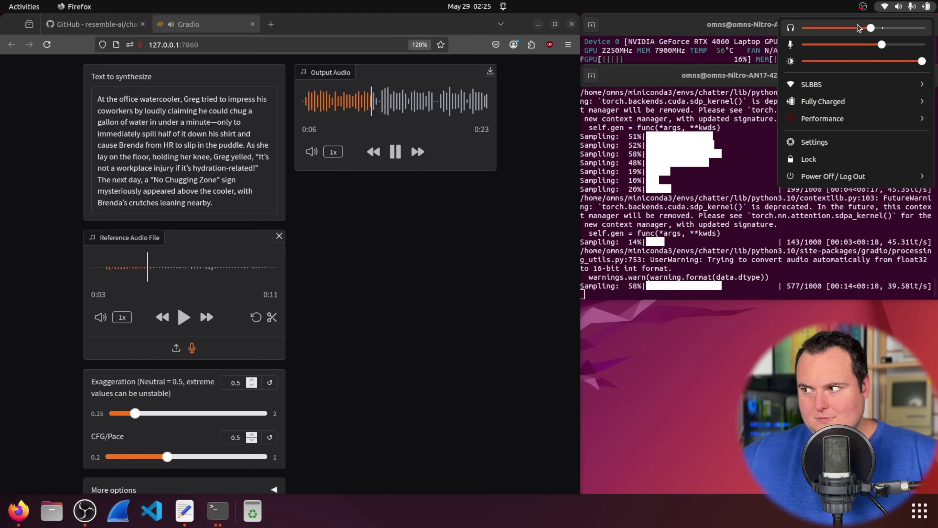
left_click_drag(863, 26, 854, 29)
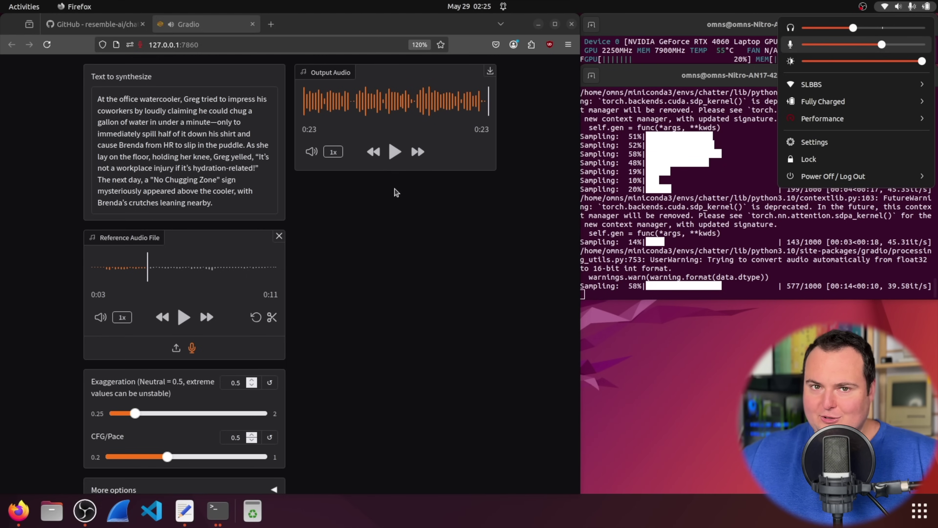
left_click(411, 196)
- Replace the text with "Hello and welcome to the channel, today we are going to be looking at a new TTS model", generate and play it
left_click_drag(259, 207, 23, 69)
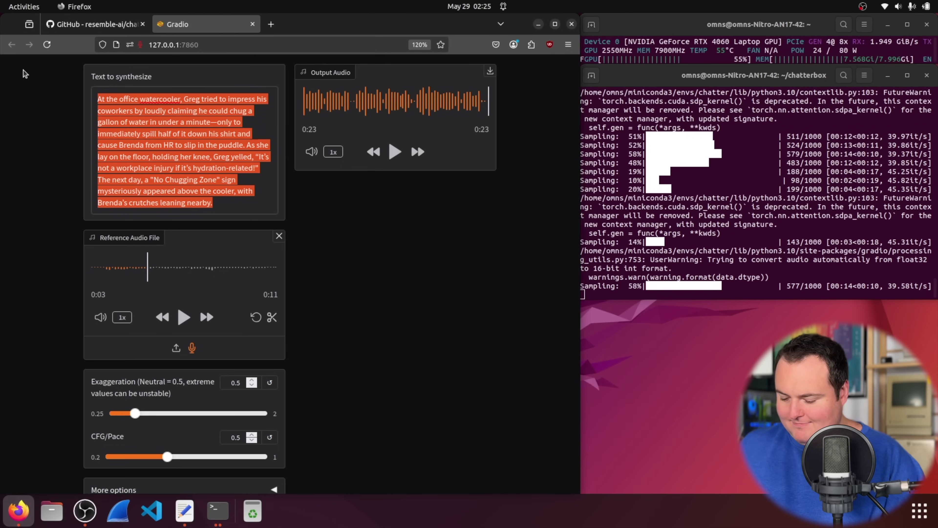
type("Hello and welcome to the channel, today we are going to be looking at a new TTS model")
left_click(162, 429)
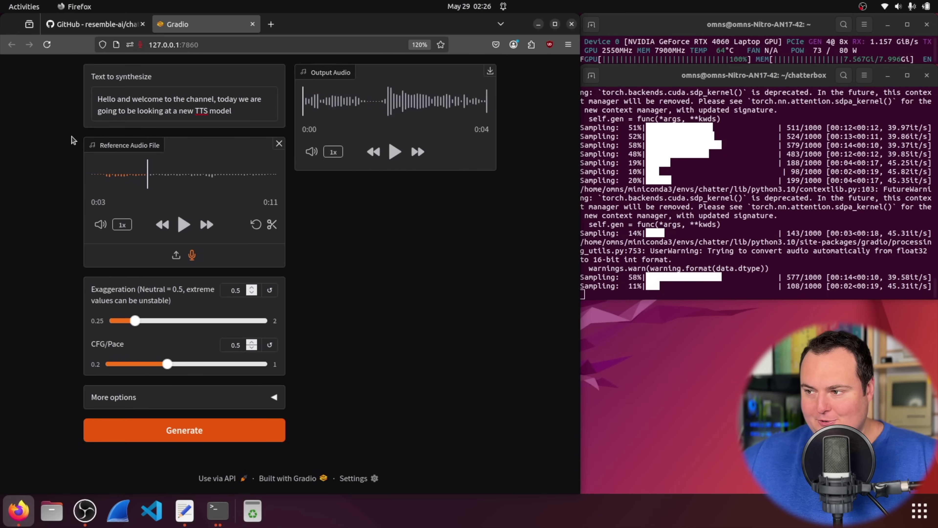
left_click(394, 153)
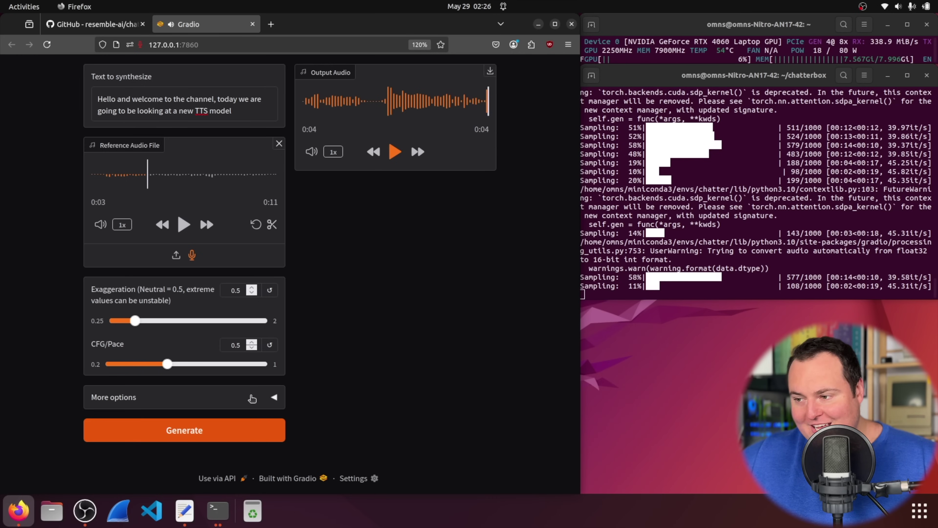
- Generate the channel greeting with Exaggeration set to 2, and raise the system's headphone volume slightly
left_click_drag(238, 323, 327, 331)
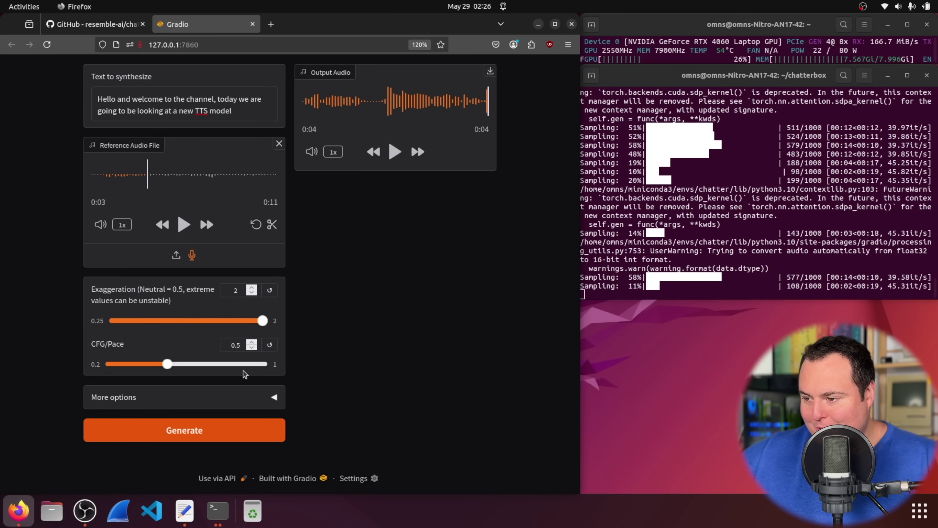
left_click(242, 432)
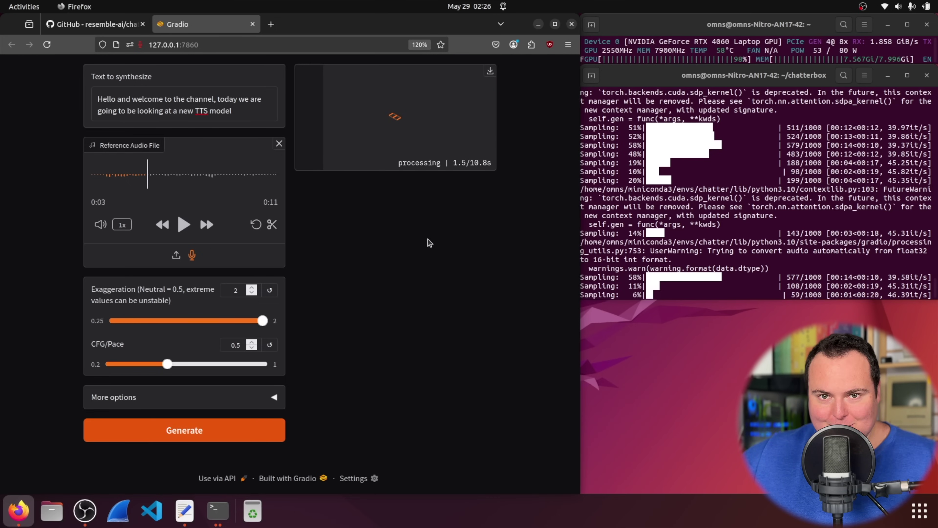
left_click(898, 6)
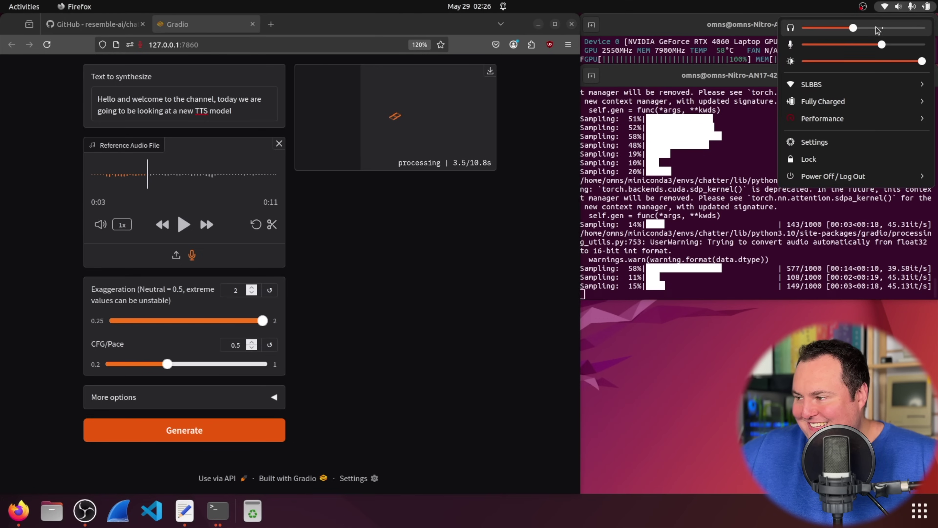
left_click(863, 28)
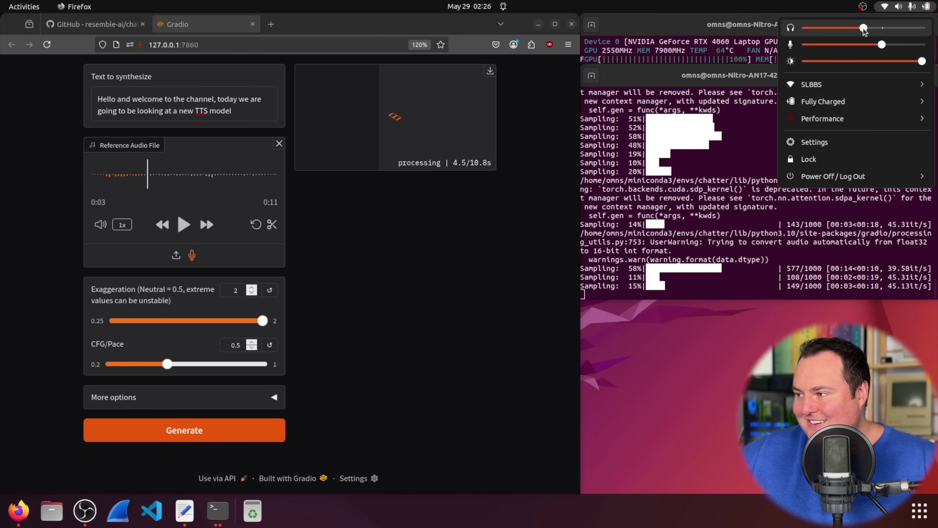
left_click(391, 232)
- Play the channel greeting's output audio and replay its last part several times
left_click(395, 152)
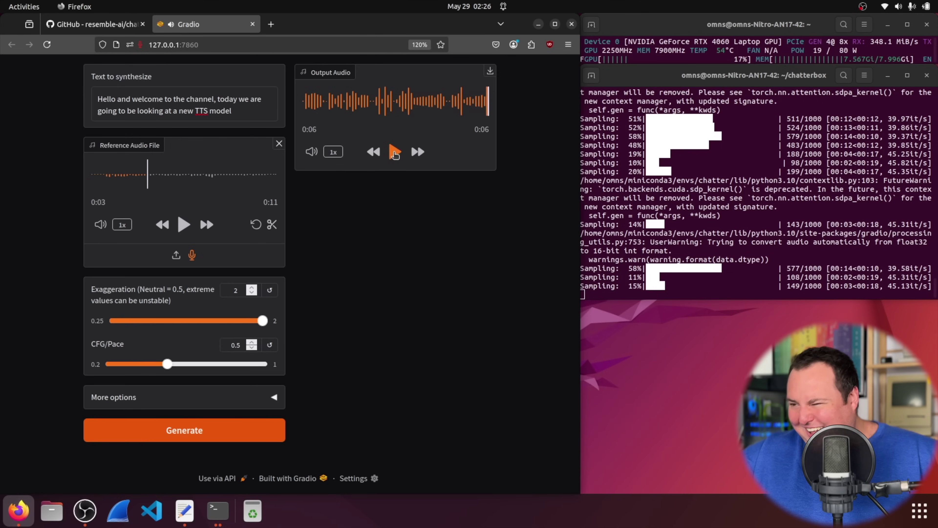
left_click(444, 108)
left_click(404, 152)
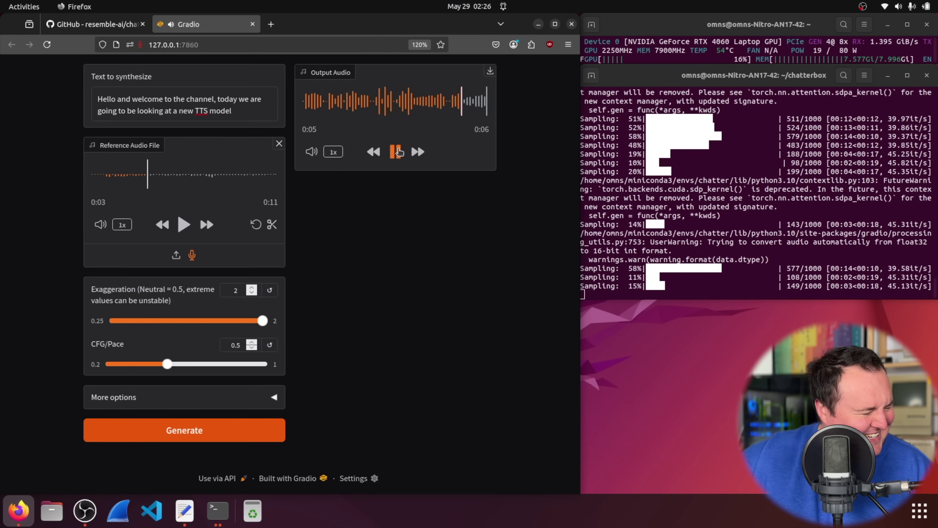
left_click(425, 105)
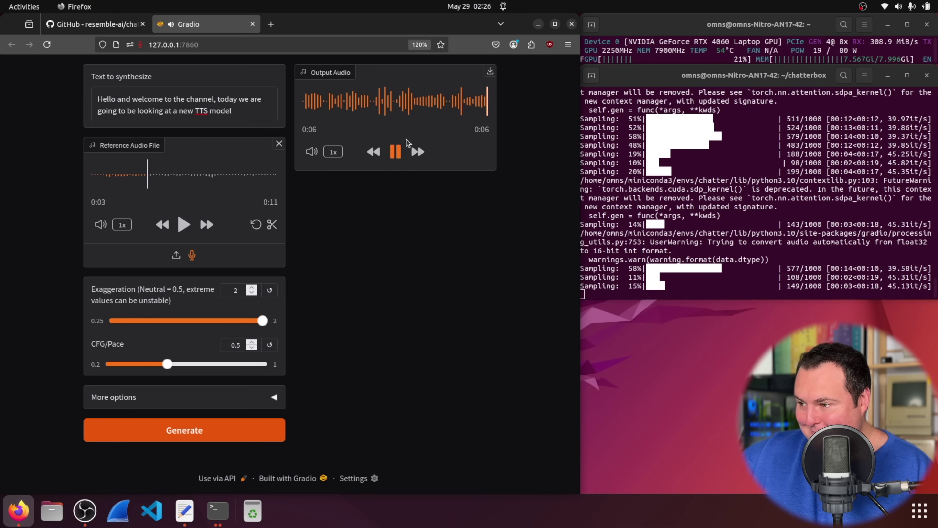
left_click(435, 105)
left_click(396, 155)
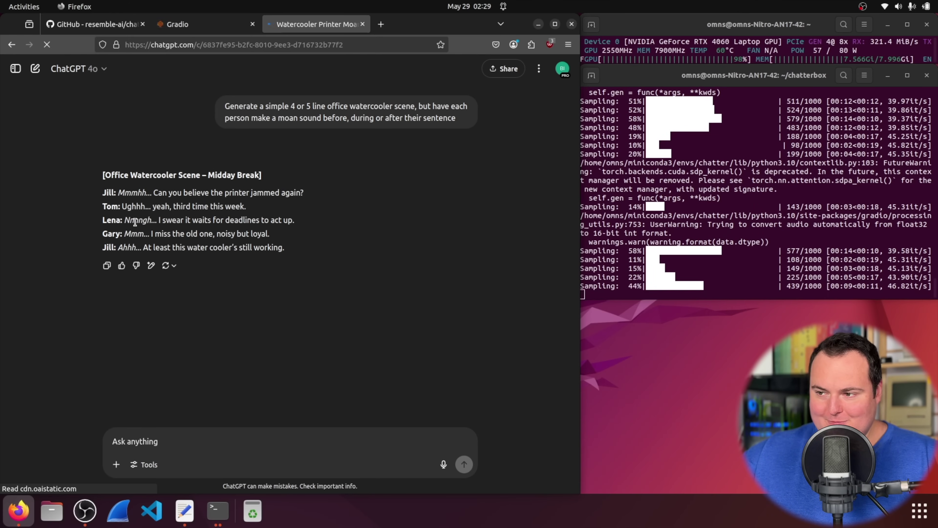
- Switch back to the Gradio app and play the moaning watercooler scene's output audio
left_click(189, 25)
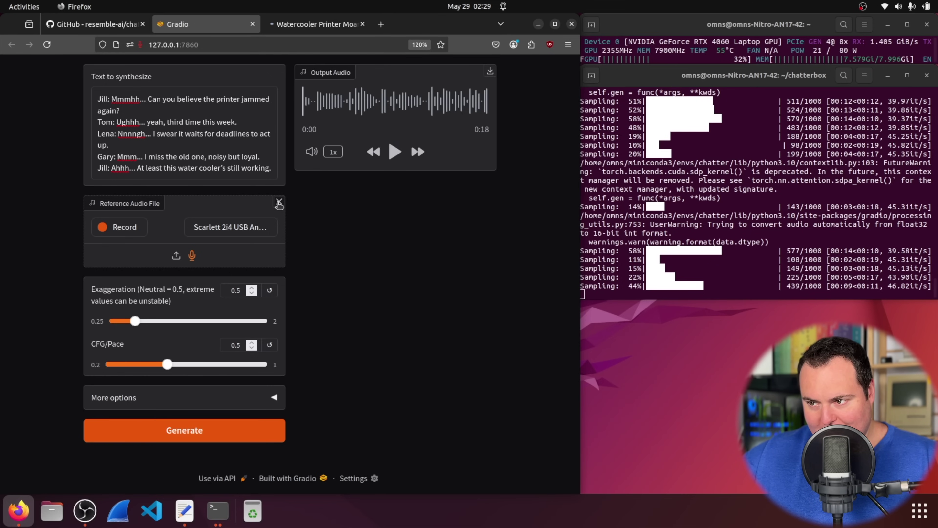
left_click(395, 151)
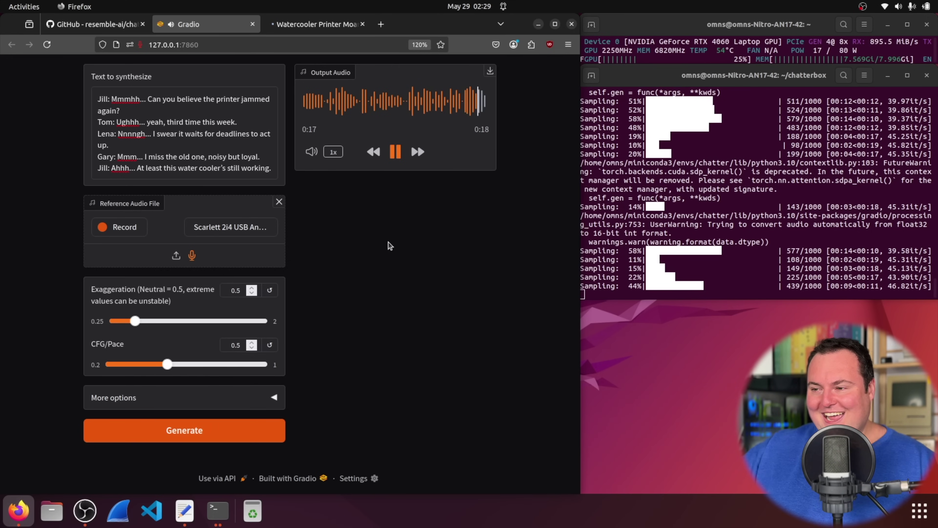
- Stop the running Gradio server, close the ChatGPT page, and relaunch the server with python gradio_tts_app.py
key("alt+Tab")
key("ctrl+c")
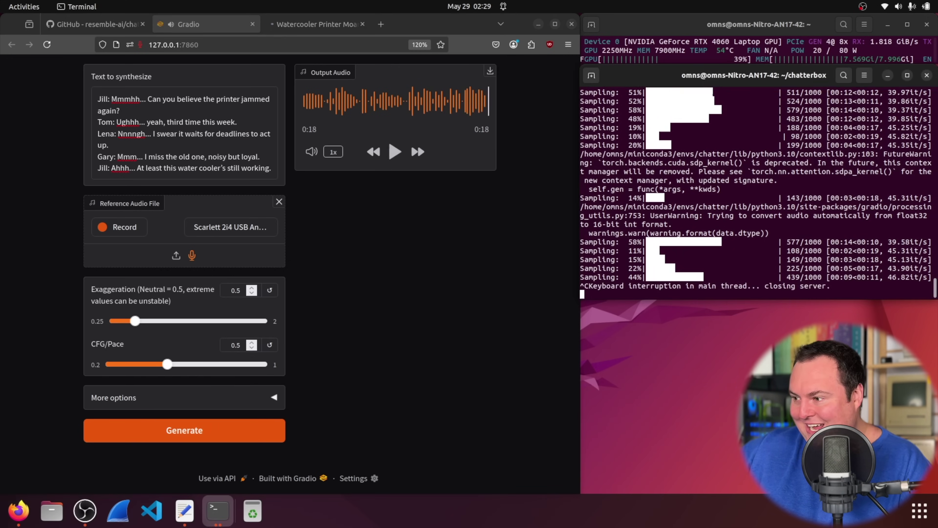
key("ctrl+c")
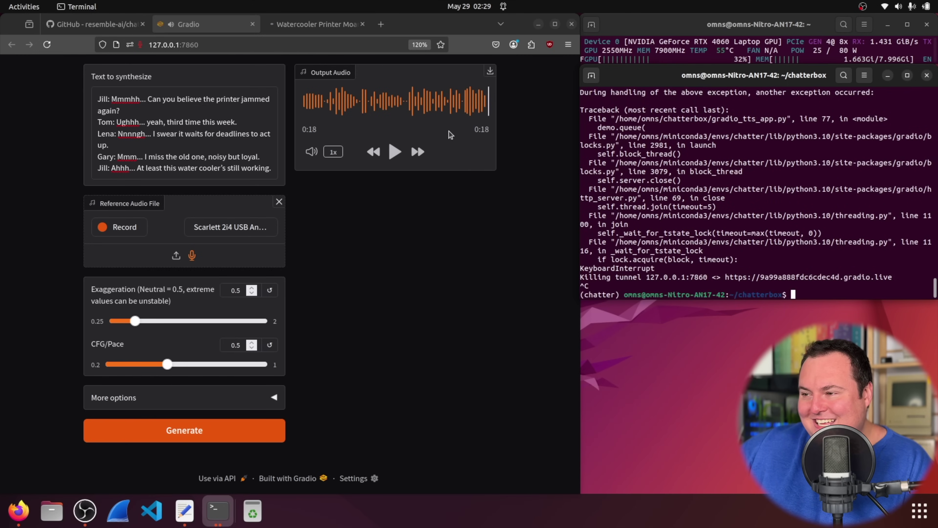
left_click(362, 24)
left_click(786, 192)
key("Up")
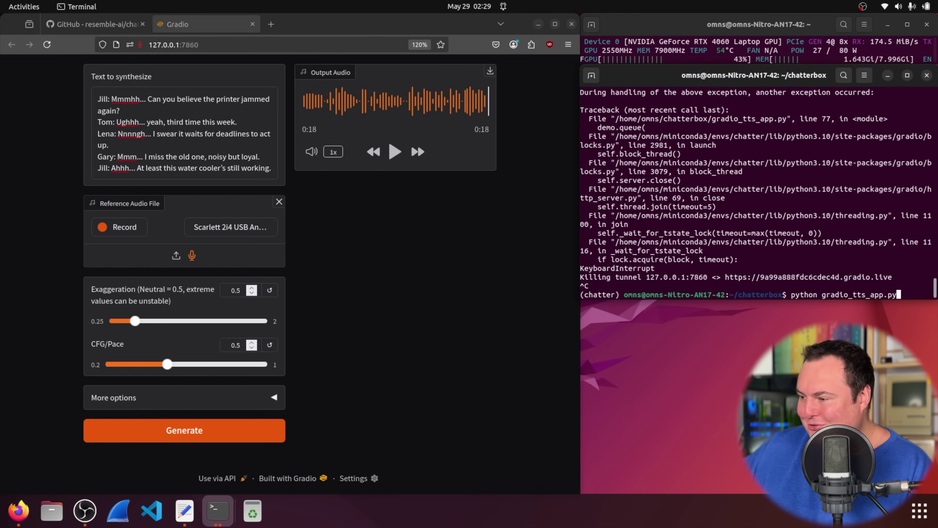
key("Return")
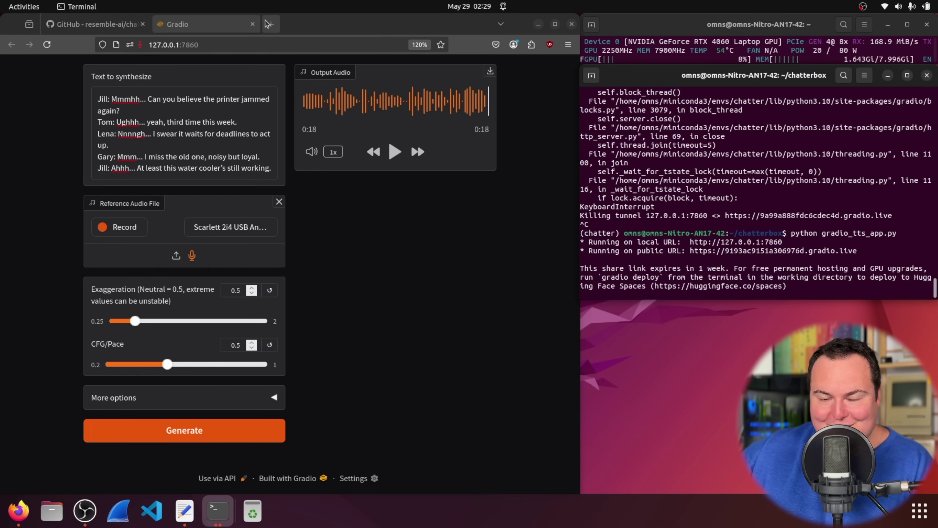
left_click(735, 242, "ctrl")
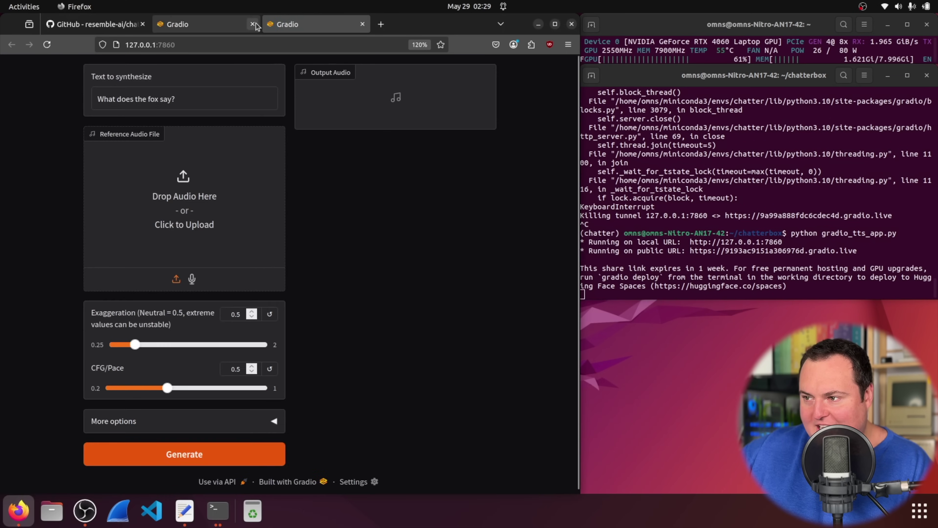
left_click(204, 24)
left_click(253, 24)
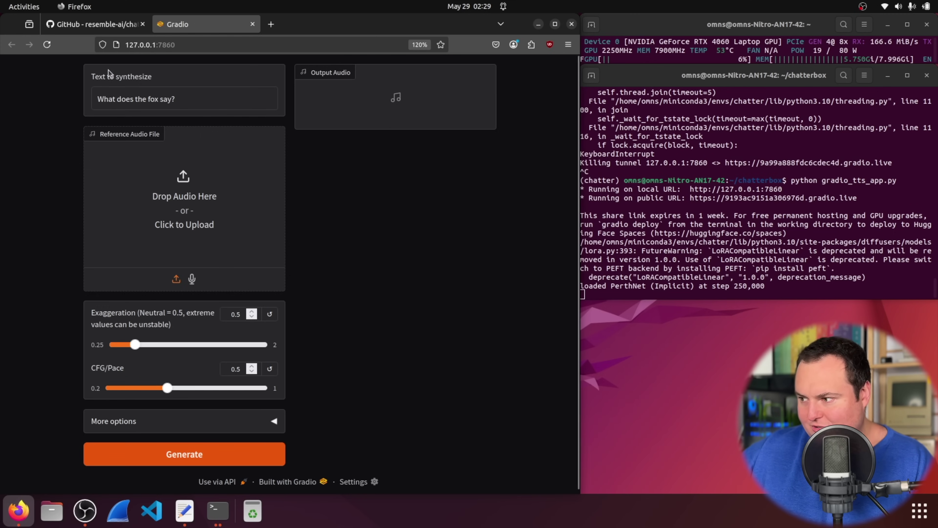
- Replace the sample text with the copied watercooler scene and generate its speech
left_click_drag(199, 97, 45, 93)
key("ctrl+v")
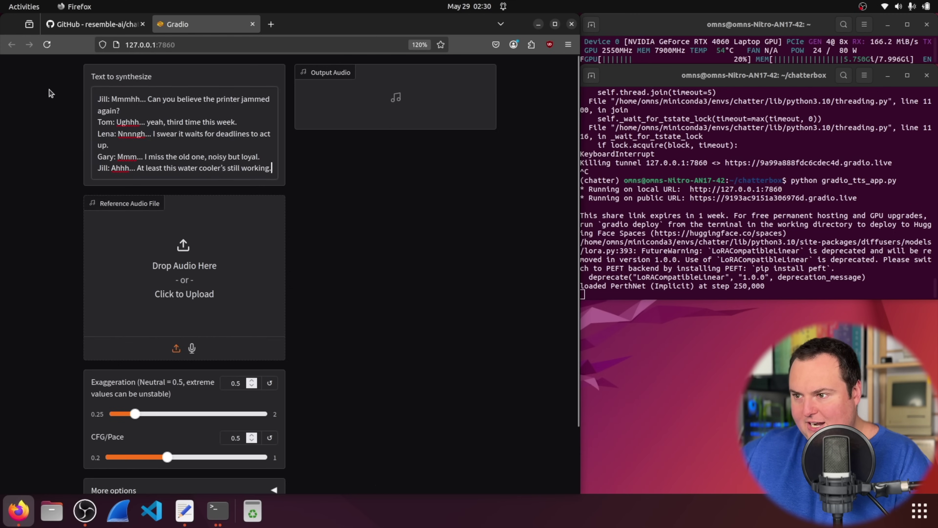
scroll(246, 417, "down", 3)
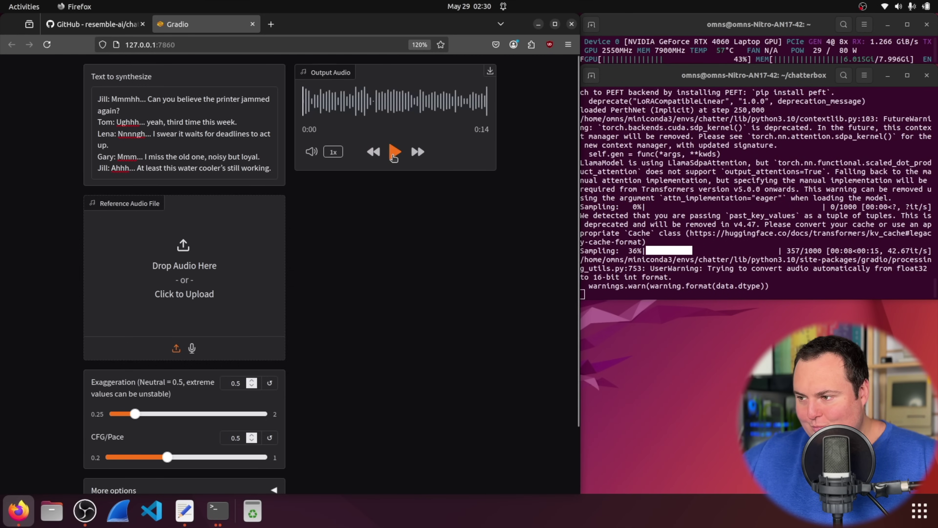
- Play the watercooler scene's new output audio, replay its last part and pause it
left_click(394, 155)
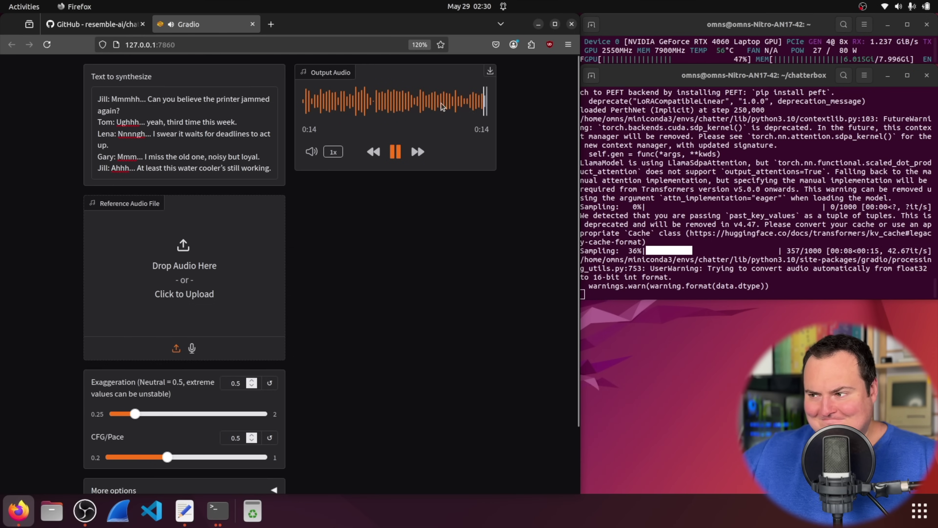
left_click(460, 100)
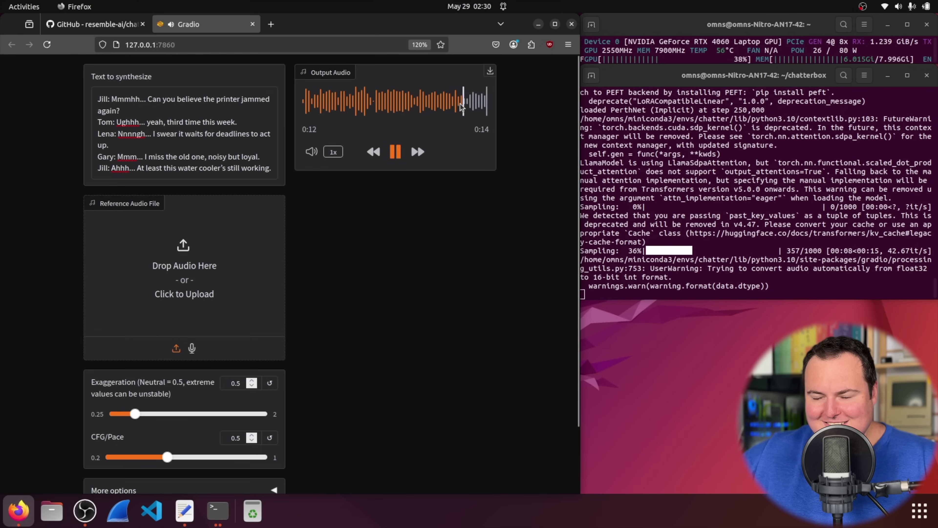
left_click(395, 152)
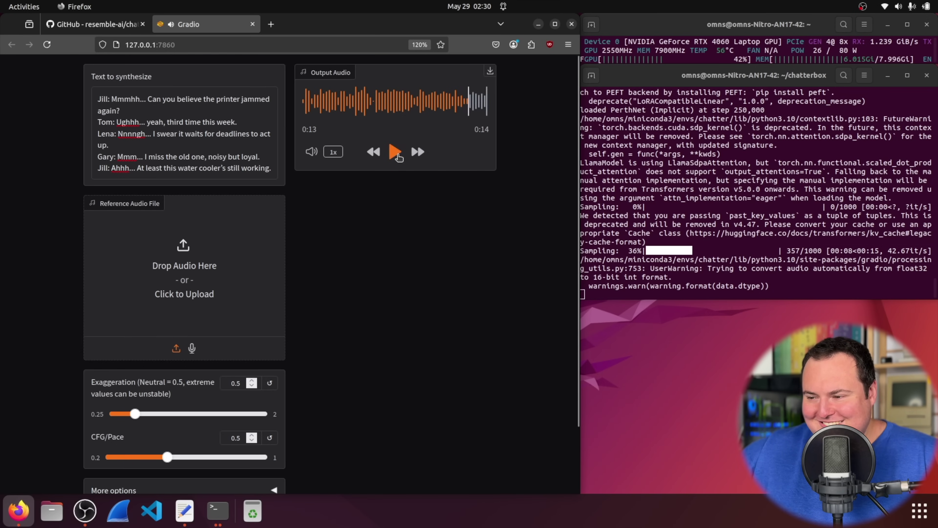
- Set Exaggeration to 2 and generate the watercooler scene again
scroll(201, 404, "down", 2)
left_click(187, 342)
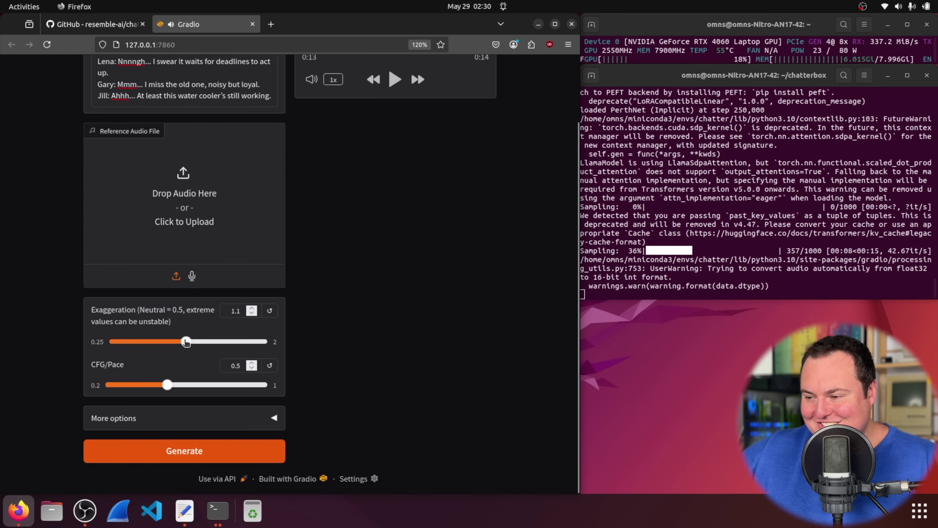
left_click_drag(198, 335, 510, 327)
left_click(202, 443)
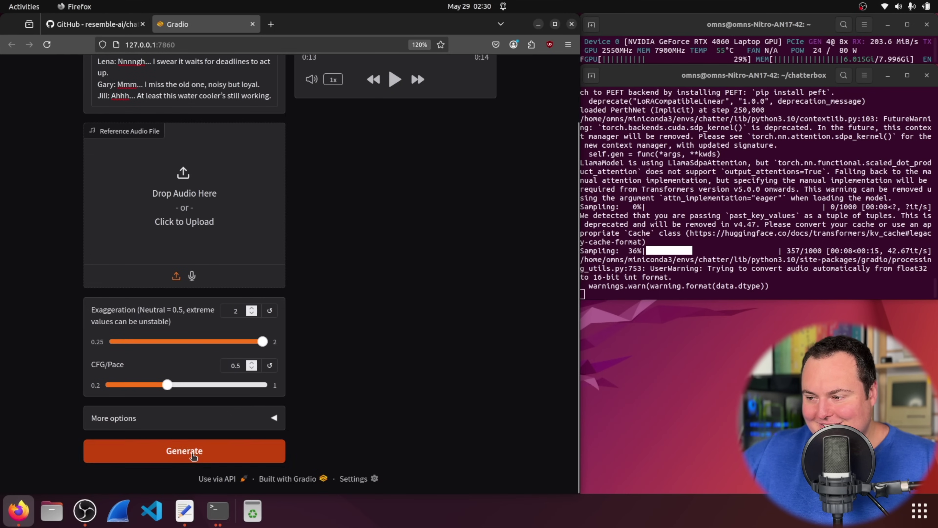
scroll(317, 312, "up", 2)
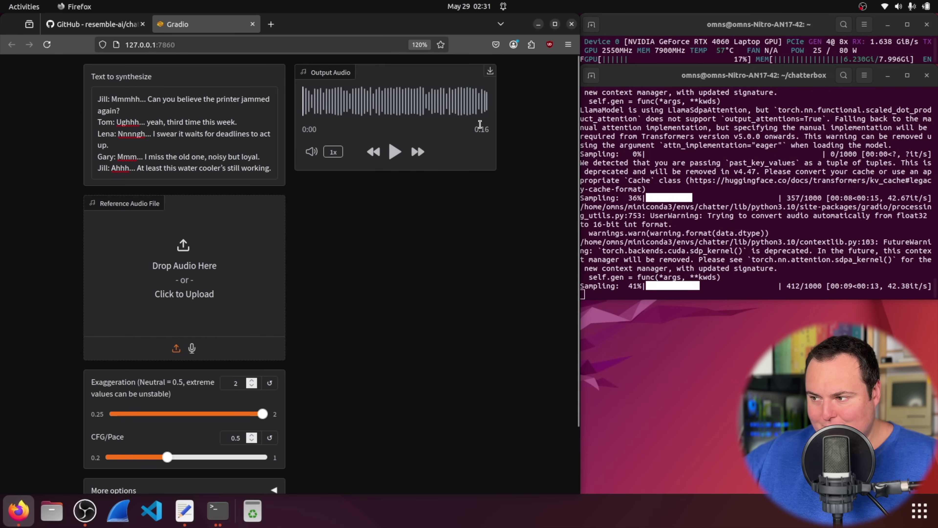
left_click(794, 285)
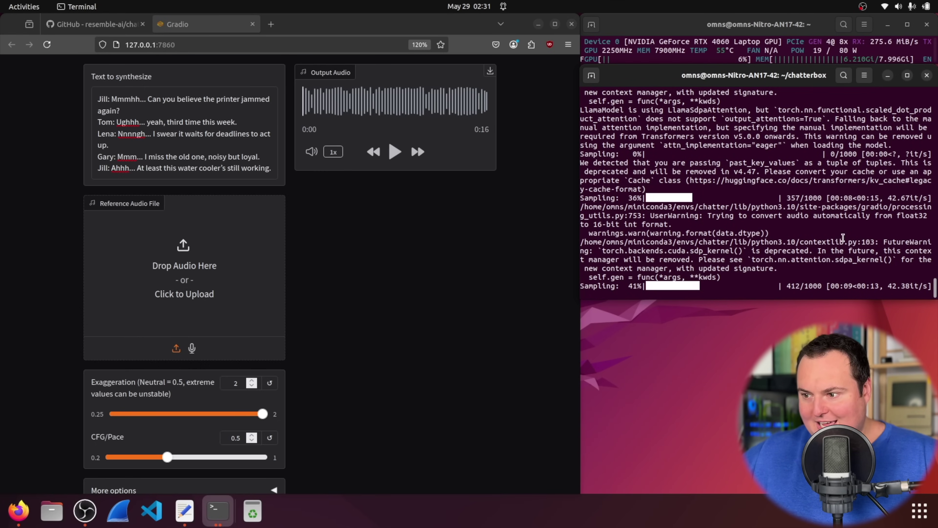
scroll(216, 390, "down", 2)
scroll(216, 390, "up", 2)
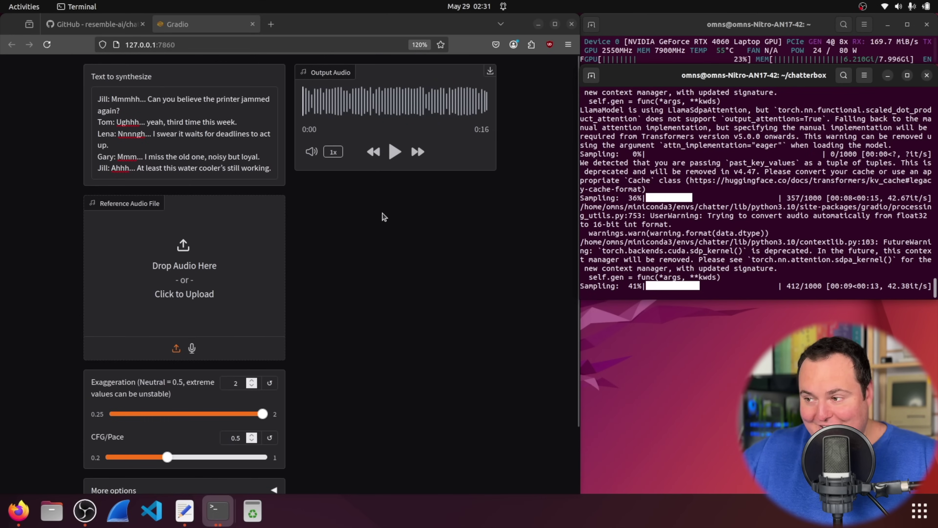
- Play the exaggerated watercooler scene's output, lower the system's headphone volume slightly, and start playback again
left_click(390, 155)
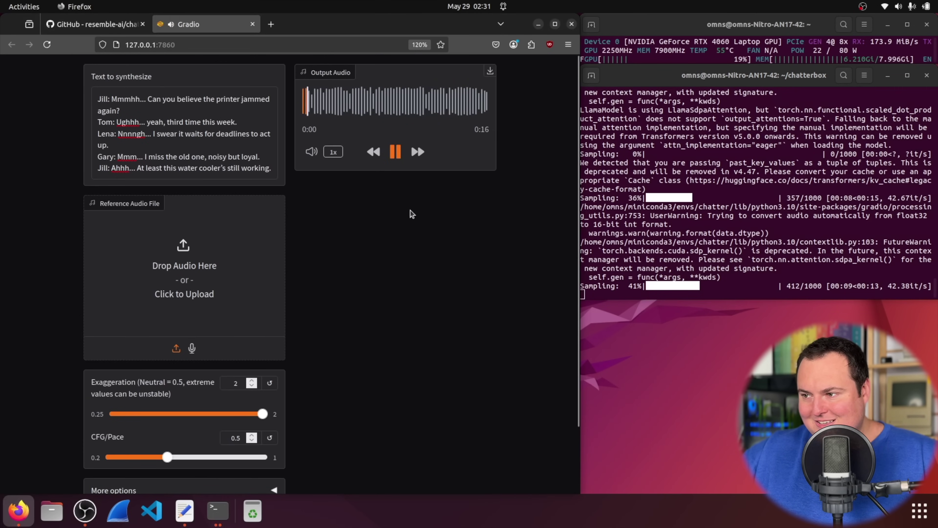
left_click(901, 4)
scroll(809, 22, "down", 3)
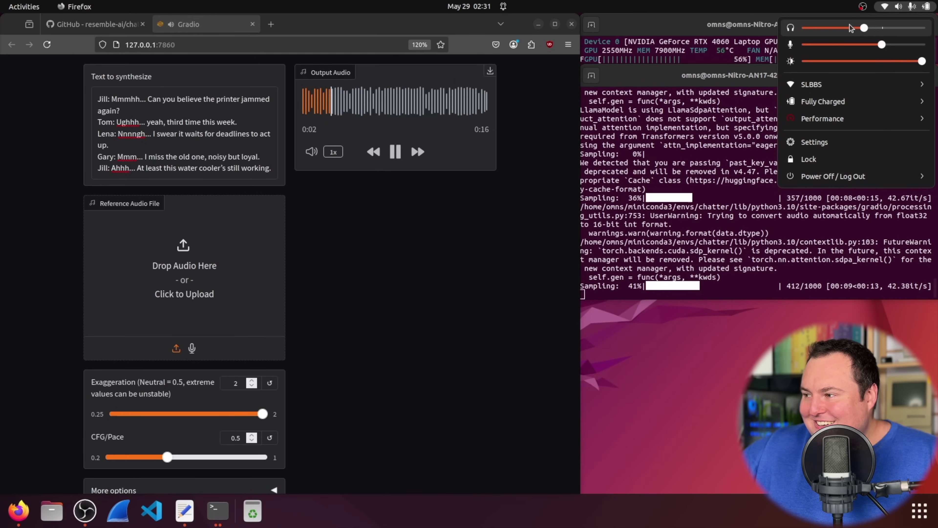
left_click(458, 261)
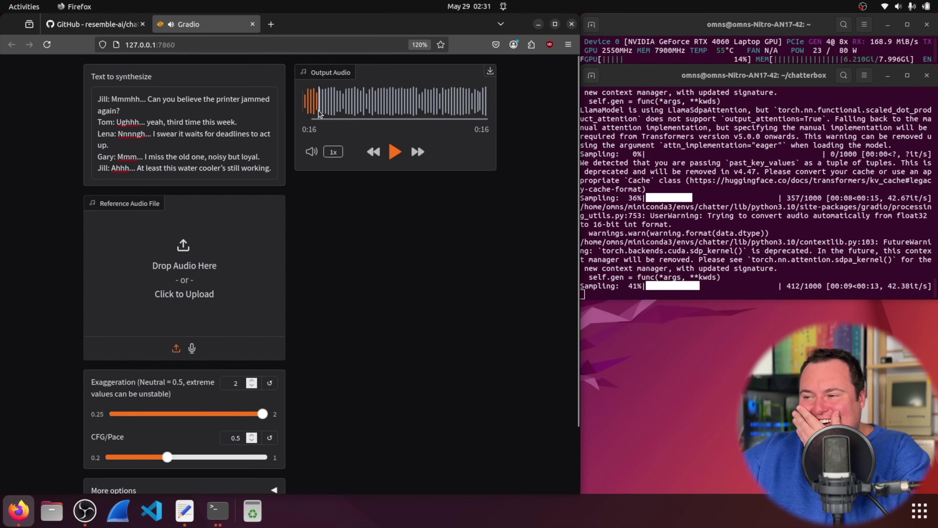
left_click(390, 158)
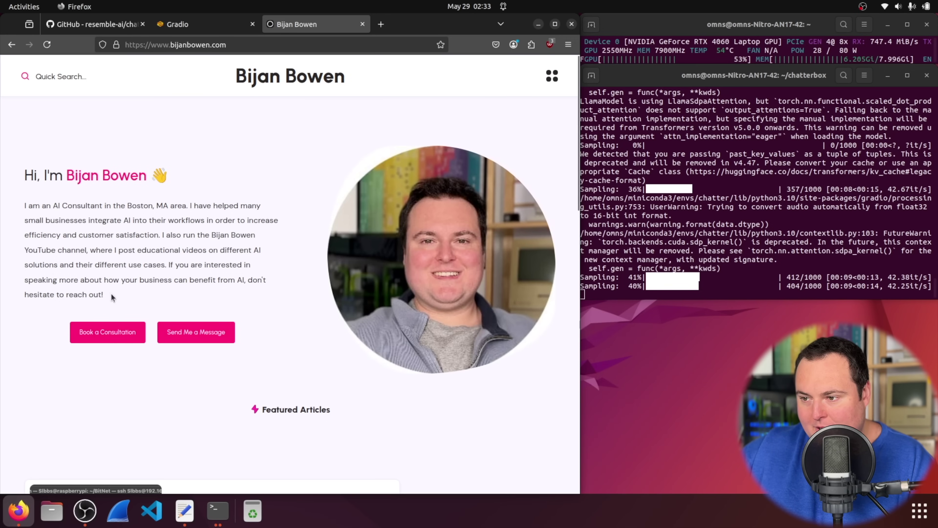
- Copy the AI consultant introduction paragraph from the personal website and replace the text to synthesize with it
left_click_drag(111, 296, 25, 208)
right_click(36, 209)
left_click(48, 218)
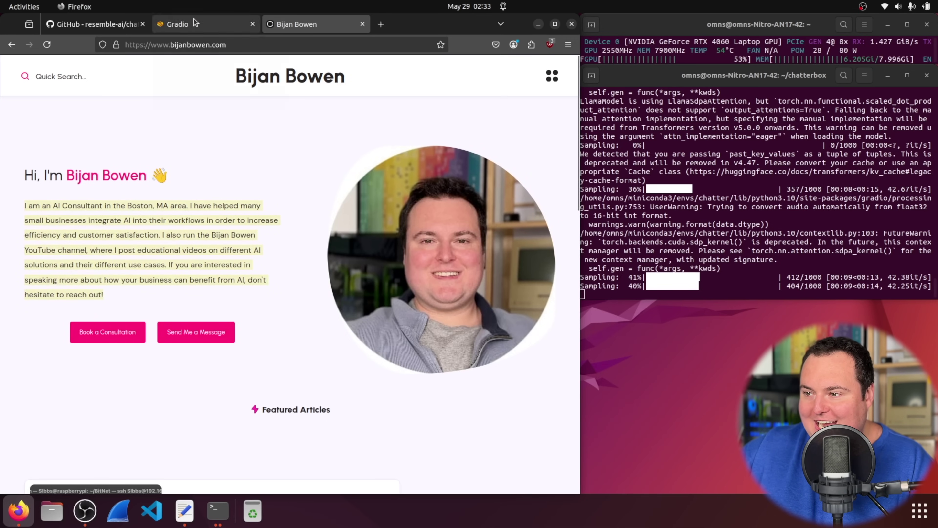
left_click(192, 24)
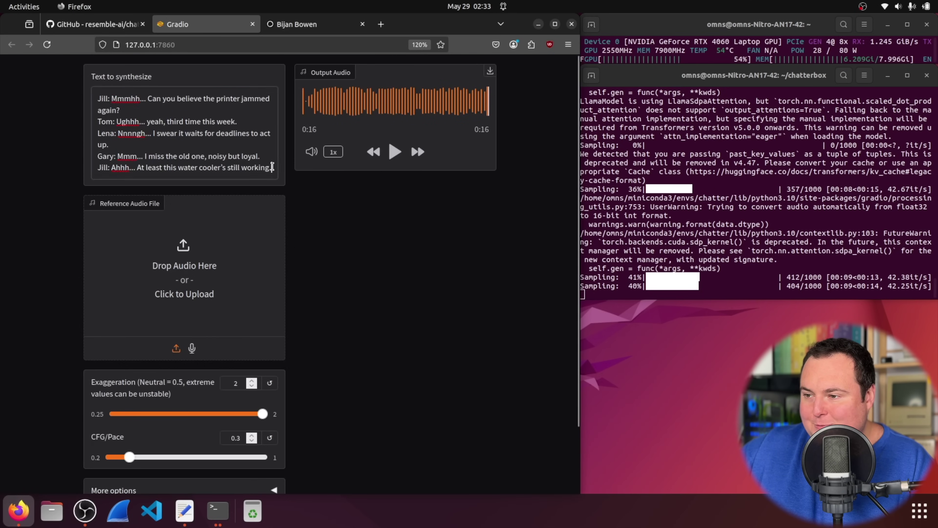
left_click_drag(273, 167, 83, 78)
key("ctrl+v")
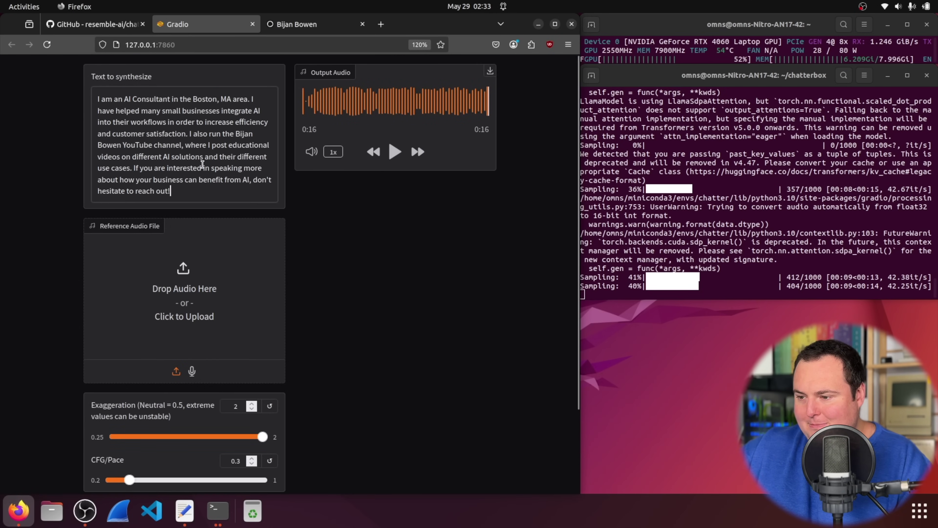
- Generate the speech for the AI consultant introduction
scroll(201, 320, "down", 3)
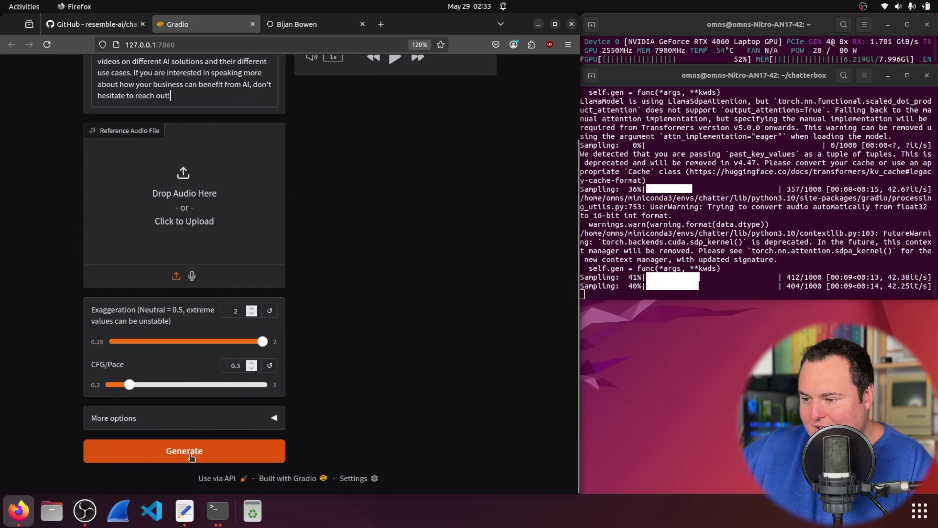
left_click(184, 451)
scroll(63, 247, "up", 3)
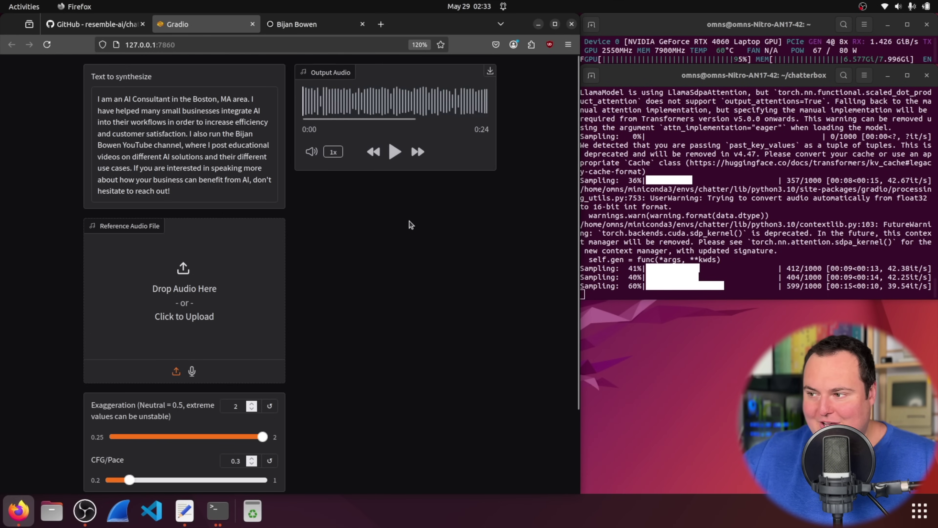
- Play the AI consultant introduction's output audio and readjust the system's headphone volume
left_click(395, 153)
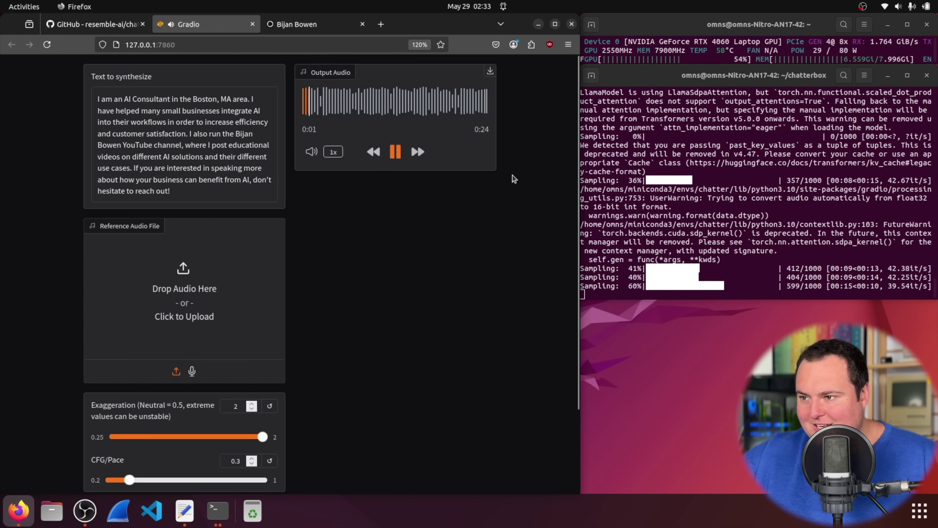
left_click(937, 4)
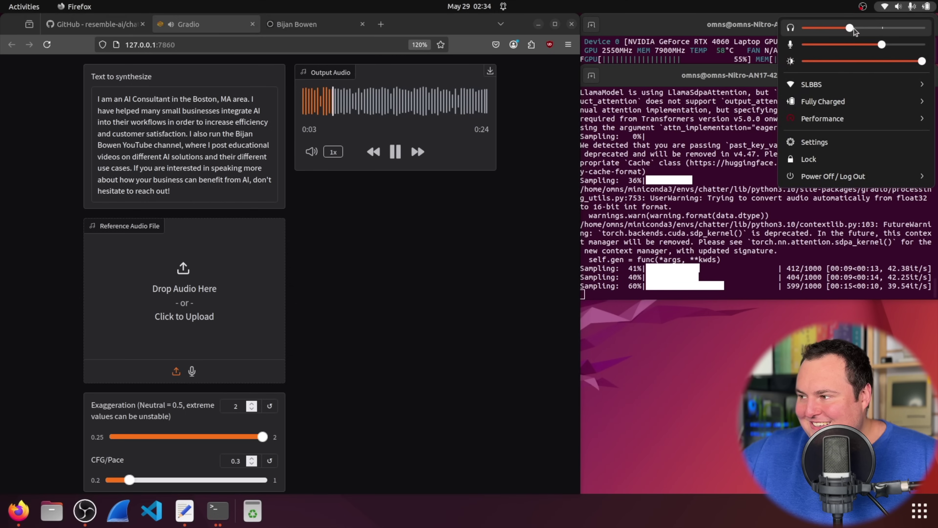
left_click_drag(854, 29, 856, 30)
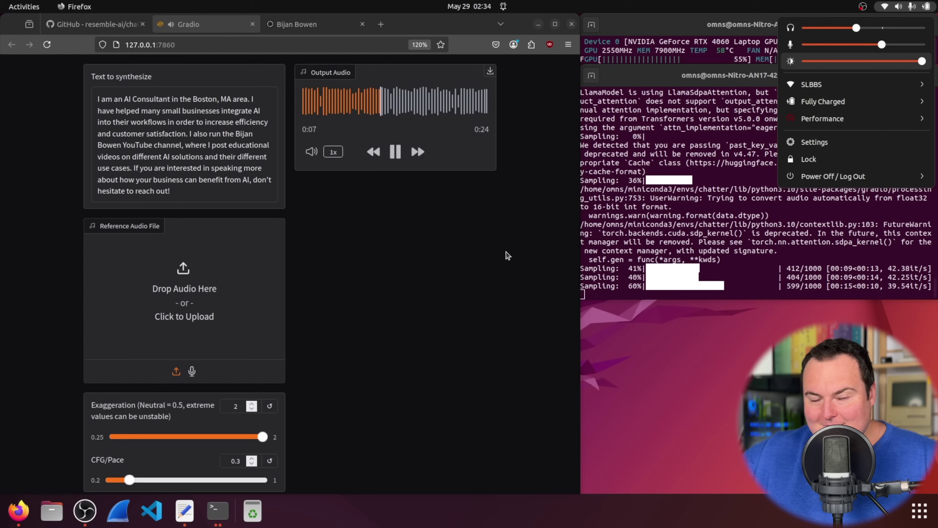
left_click_drag(856, 29, 851, 30)
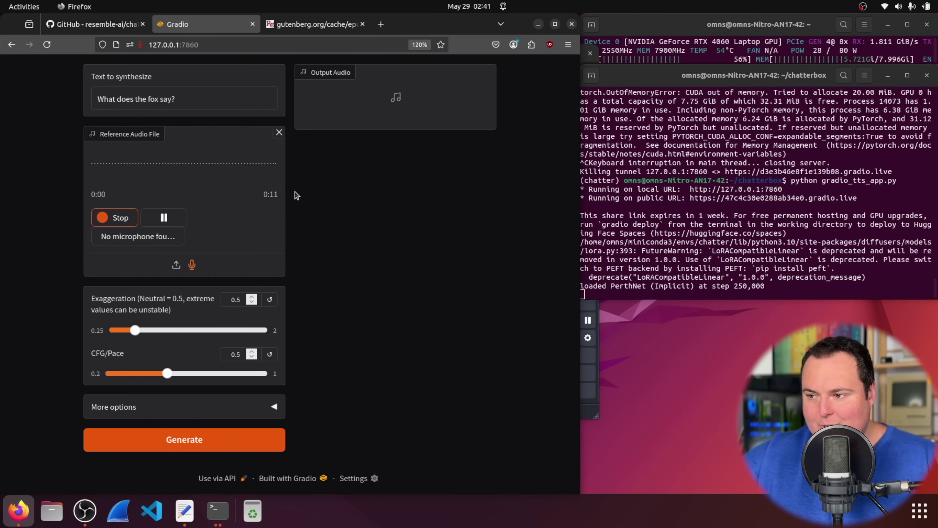
- Stop recording the reference voice and play the first seconds of the recording
left_click(105, 219)
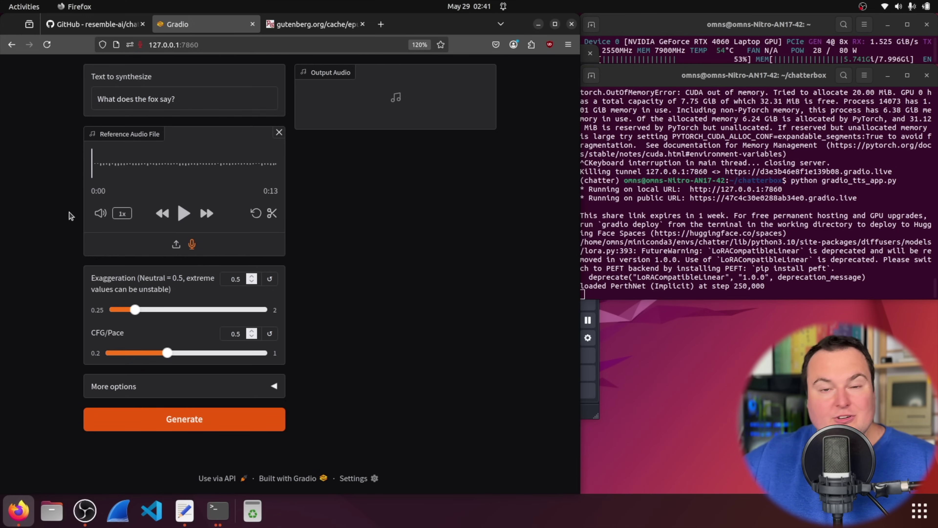
left_click(181, 214)
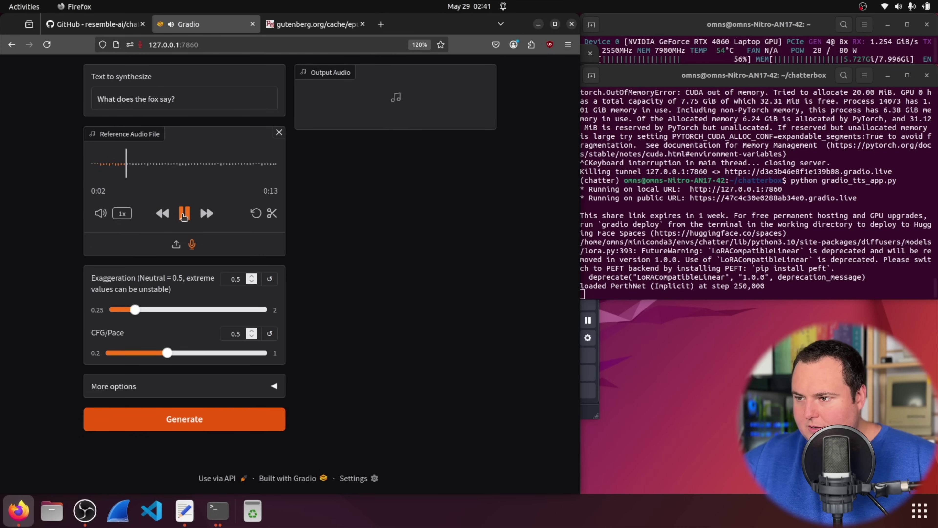
left_click(184, 216)
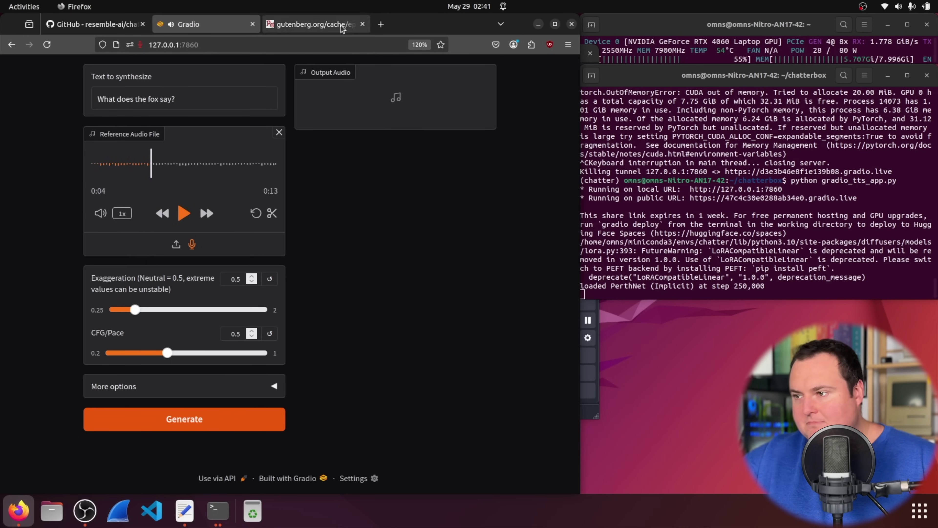
- Copy the first two paragraphs of chapter I, from "In my younger and more vulnerable years" to "that you've had.", from the Gutenberg book text
left_click(314, 24)
scroll(308, 247, "up", 7)
scroll(305, 242, "up", 15)
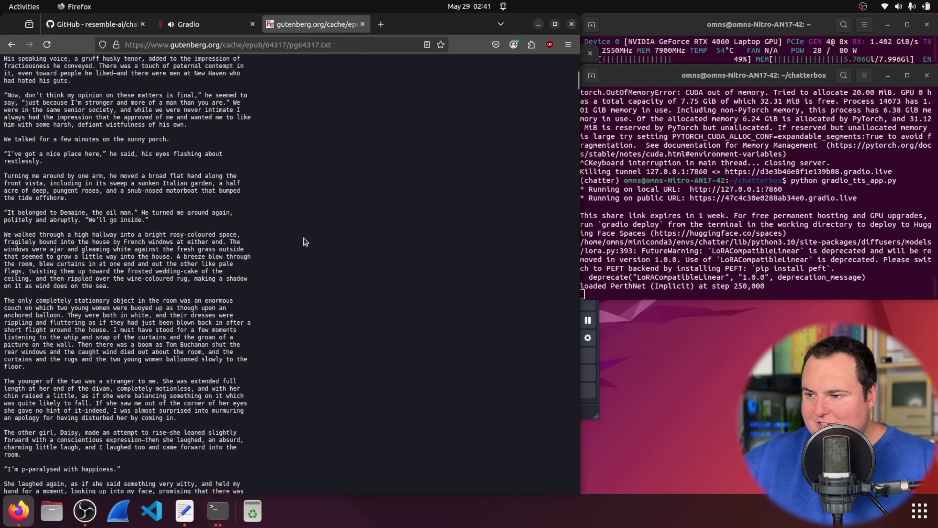
scroll(293, 241, "down", 9)
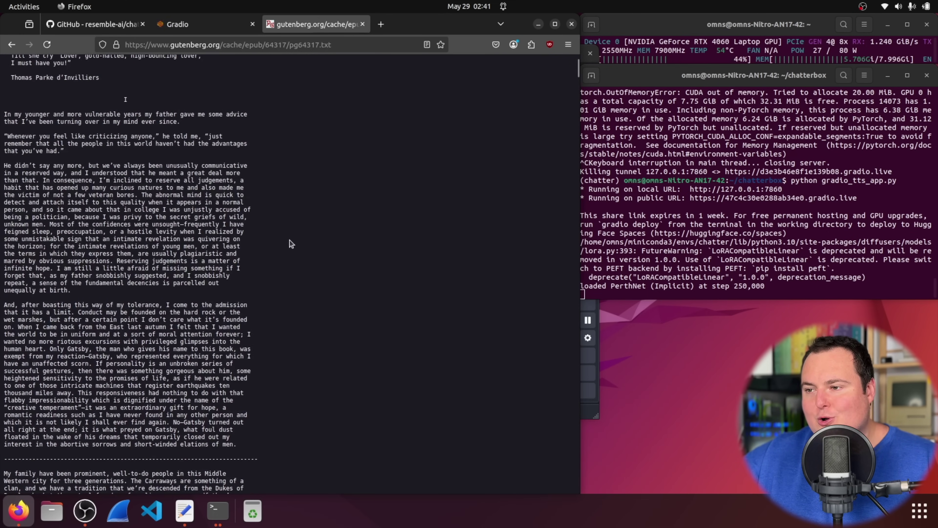
scroll(97, 126, "up", 6)
left_click_drag(68, 322, 4, 282)
right_click(42, 291)
left_click(68, 300)
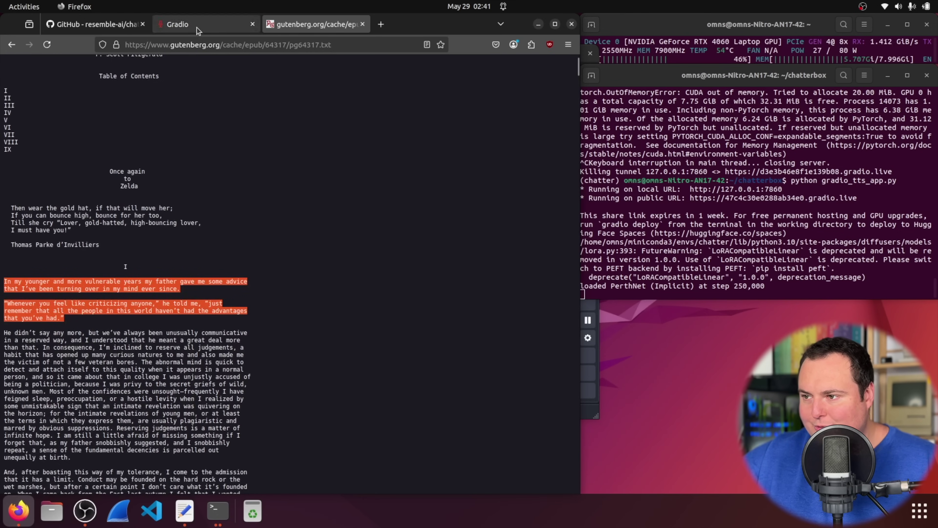
- Replace the text to synthesize in Gradio with the copied book passage and generate its speech using the recorded reference voice
left_click(200, 25)
key("ctrl+a")
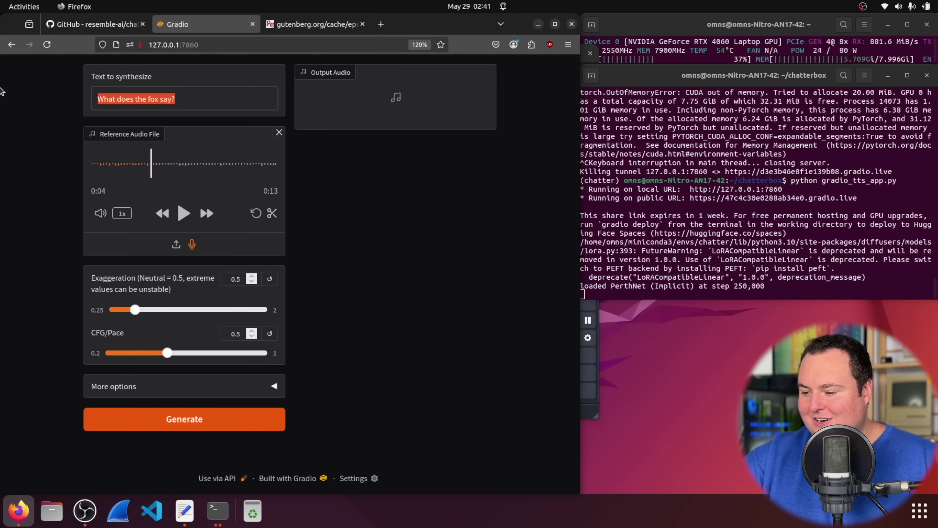
key("ctrl+v")
scroll(2, 90, "down", 3)
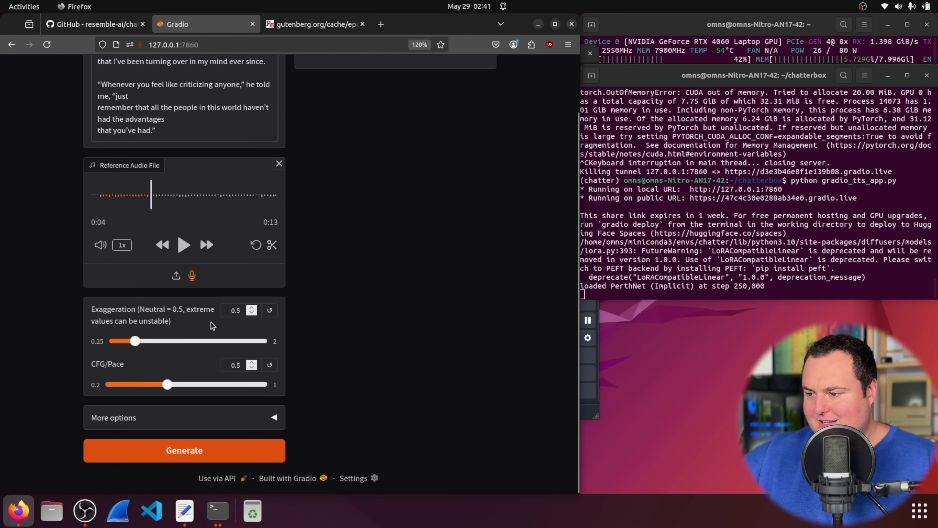
left_click(196, 454)
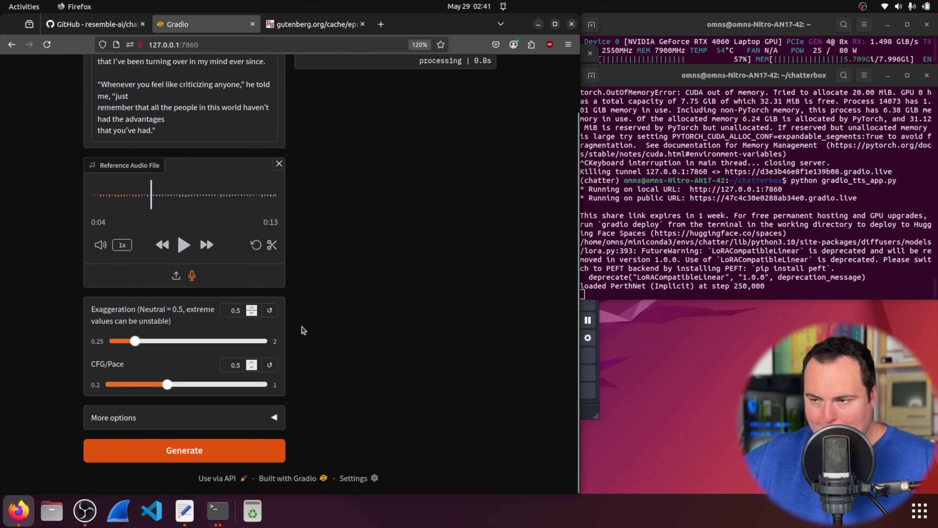
scroll(303, 330, "up", 3)
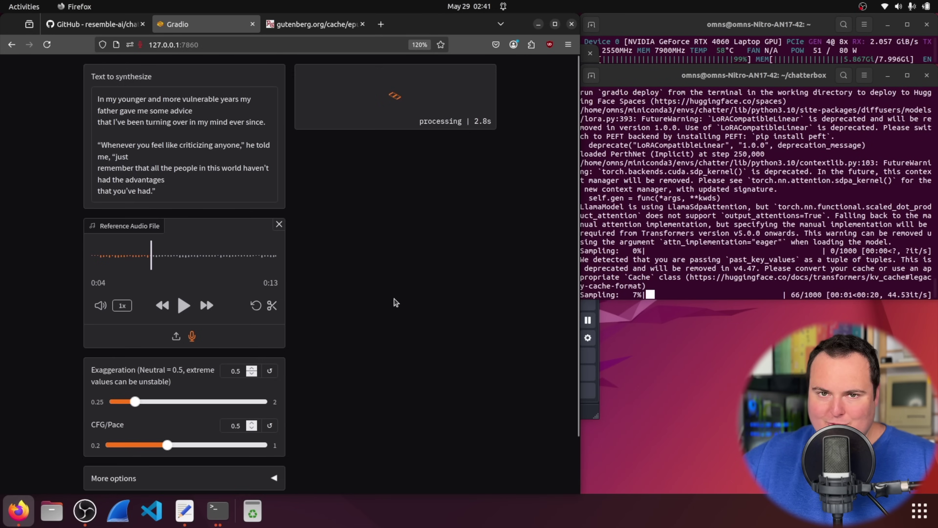
- Play the book passage's output audio and lower the system's headphone volume
left_click(396, 151)
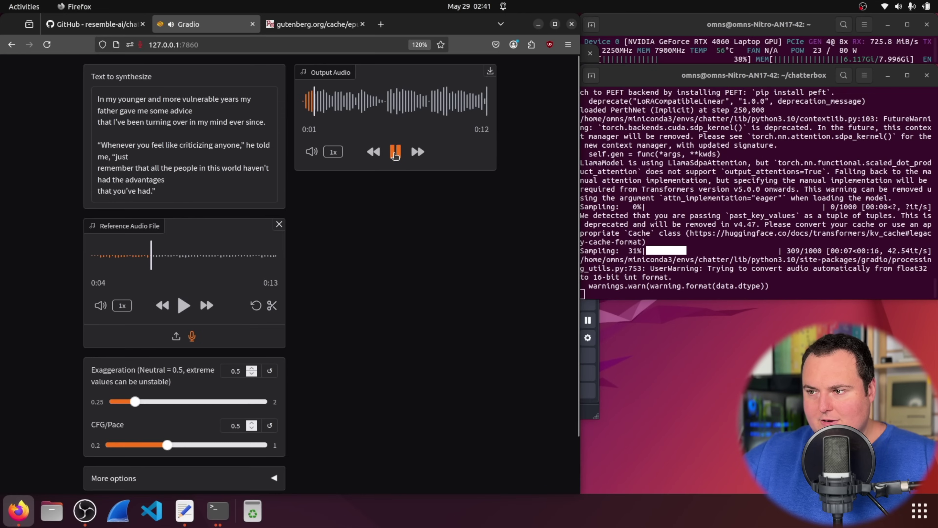
left_click(884, 7)
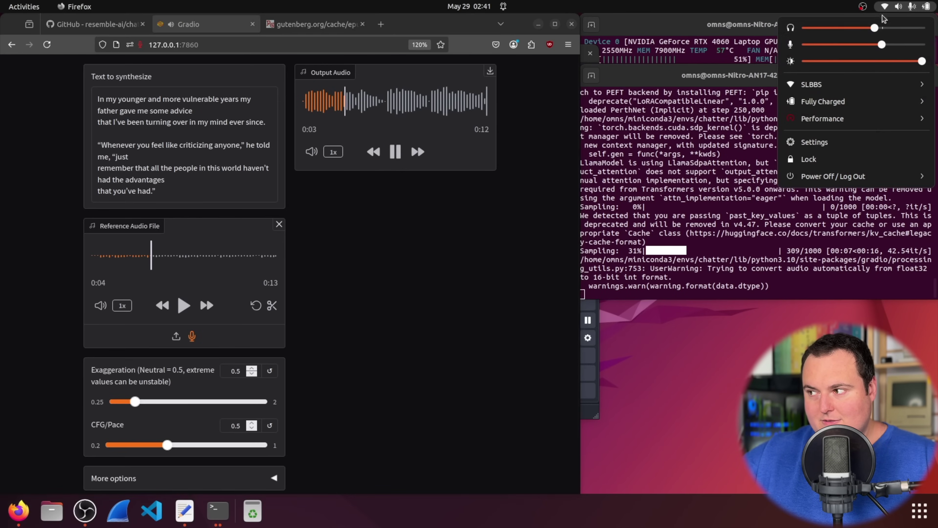
left_click_drag(874, 28, 847, 30)
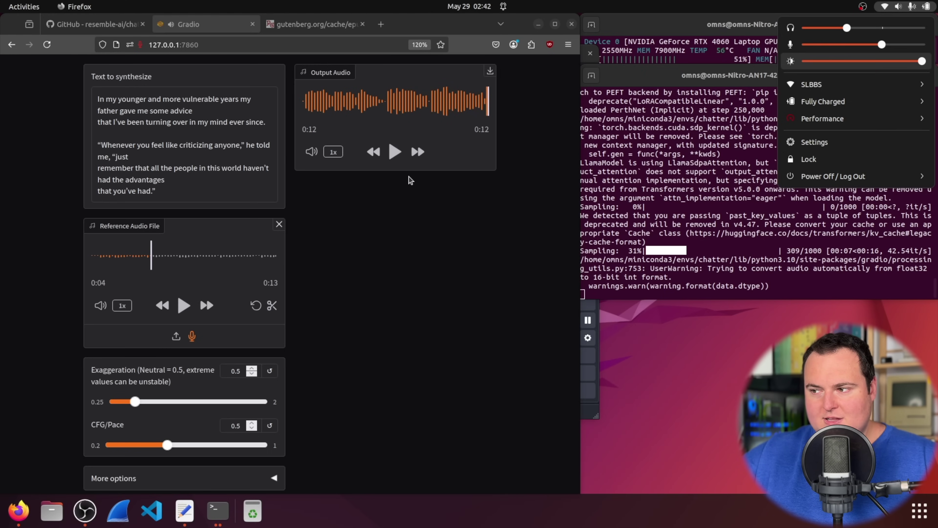
- Replay the opening seconds of the book passage's output audio
left_click(392, 152)
left_click(392, 153)
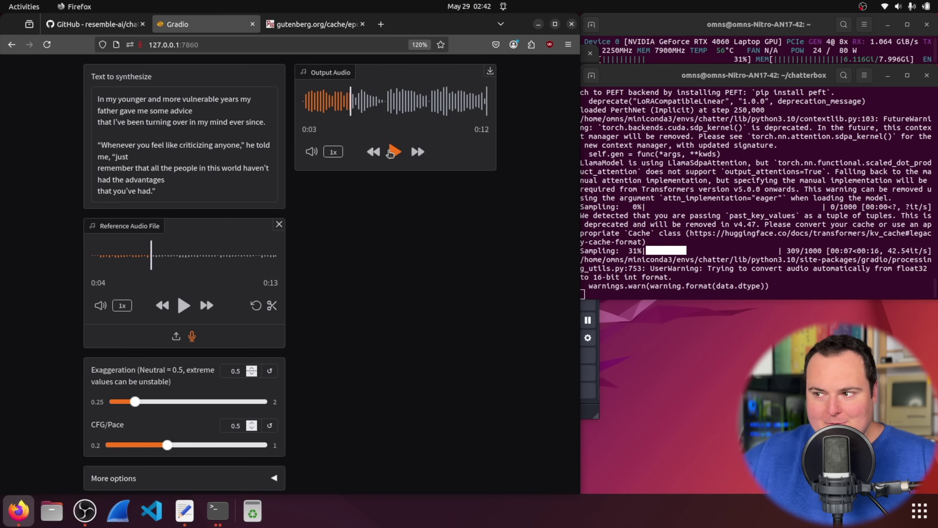
left_click(394, 155)
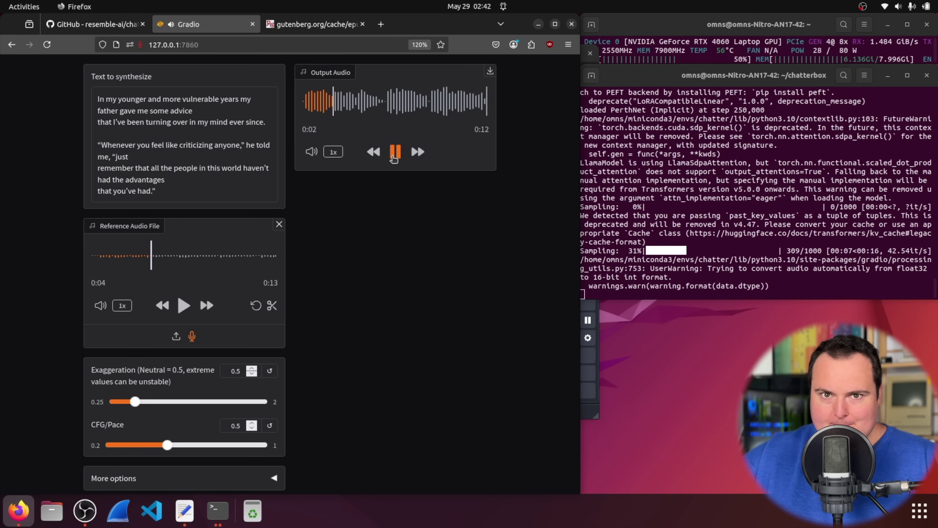
- Highlight the "SoTA zeroshot TTS" item under Key Details in the Chatterbox README on GitHub
key("ctrl+Page_Up")
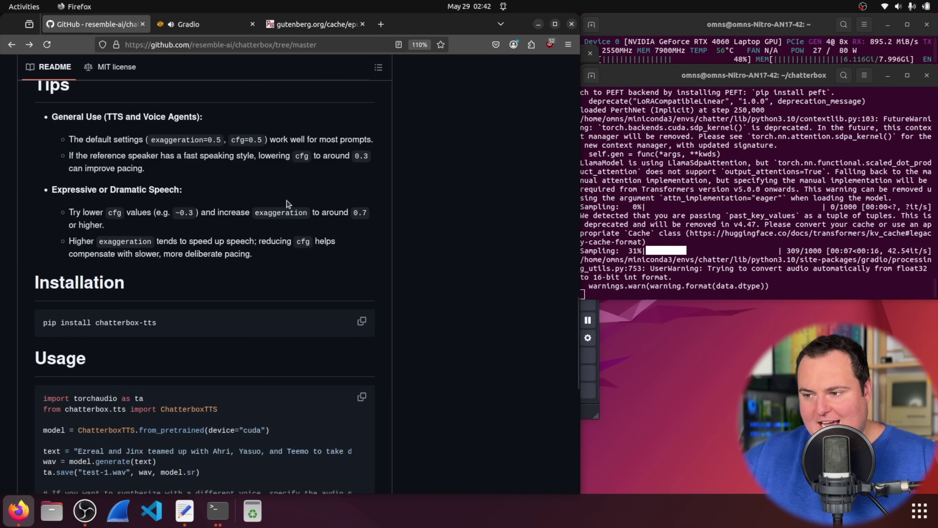
scroll(307, 221, "up", 10)
left_click_drag(161, 325, 42, 330)
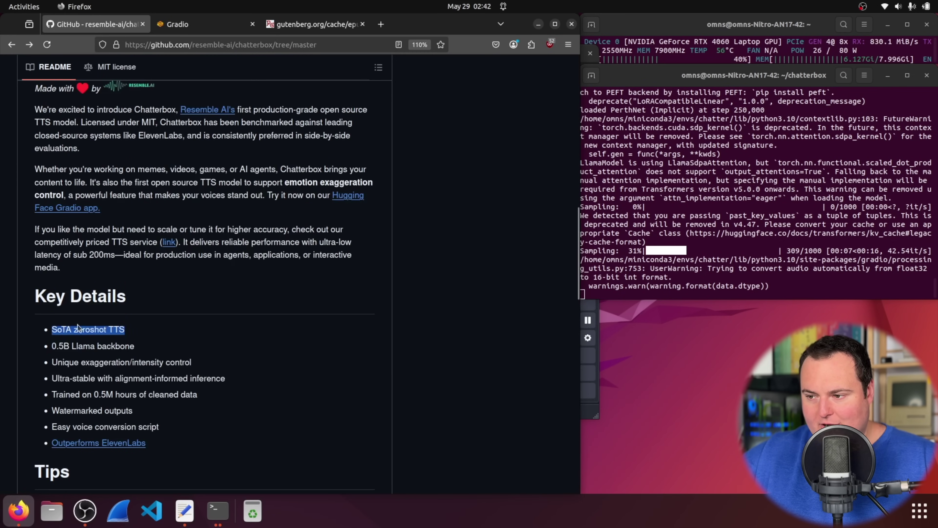
- Set Exaggeration to 2 and CFG/Pace to 0.2 in Gradio, and regenerate the book passage's speech
left_click(199, 24)
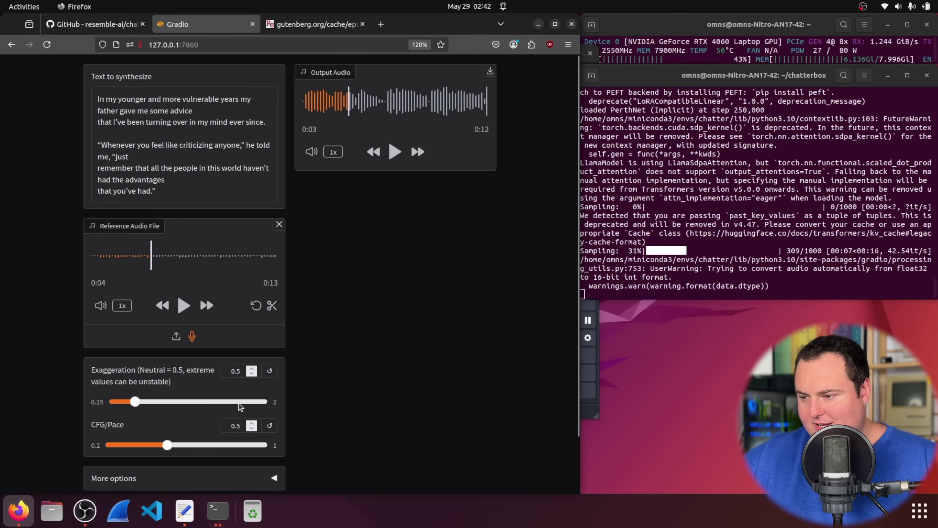
left_click_drag(220, 403, 367, 410)
left_click_drag(259, 452, 326, 434)
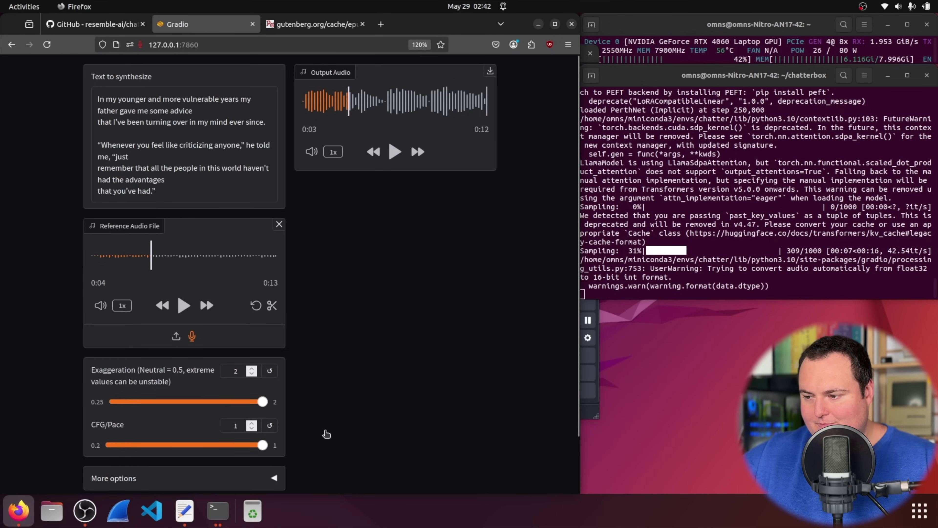
left_click(131, 445)
left_click_drag(131, 444, 66, 448)
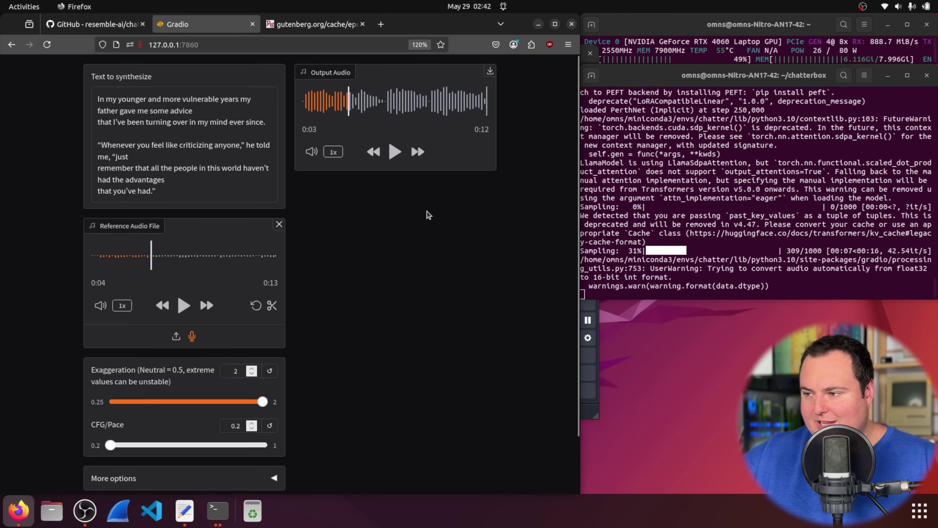
scroll(214, 429, "down", 2)
left_click(207, 450)
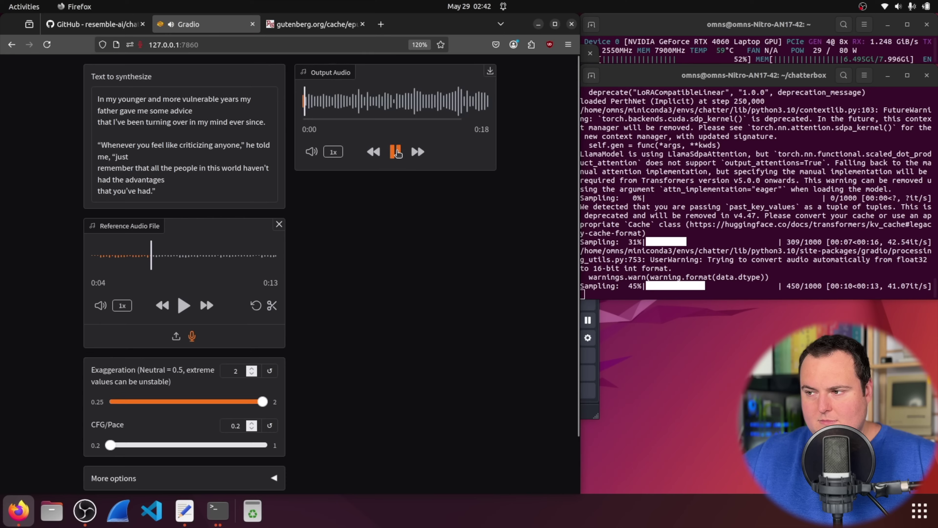
- Raise the system's headphone volume slightly while the exaggerated output audio plays
left_click(898, 5)
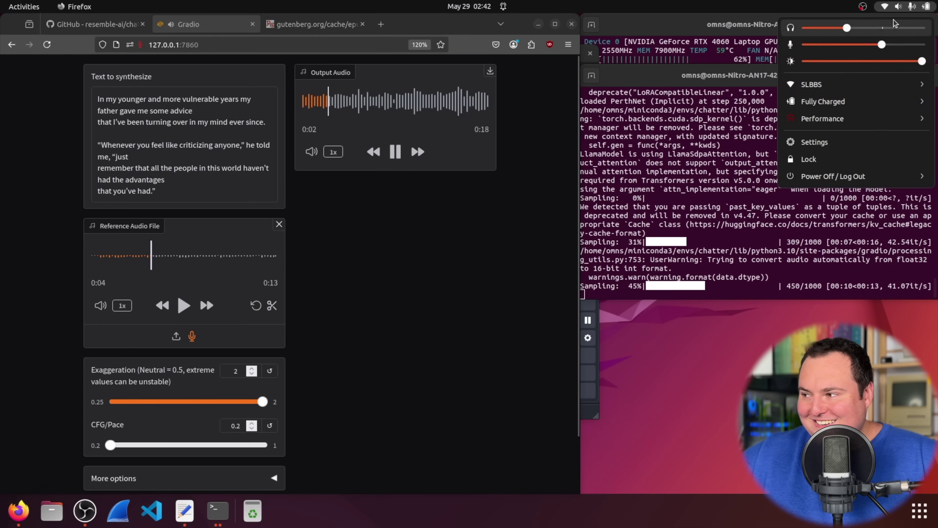
mouse_move(859, 32)
left_mouse_down()
mouse_move(866, 34)
mouse_move(857, 38)
left_mouse_up()
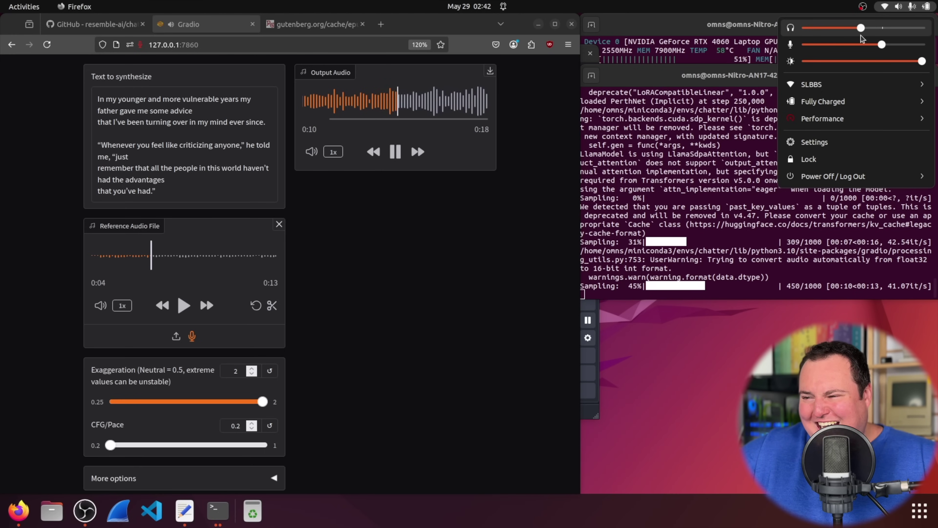
left_click_drag(858, 39, 865, 45)
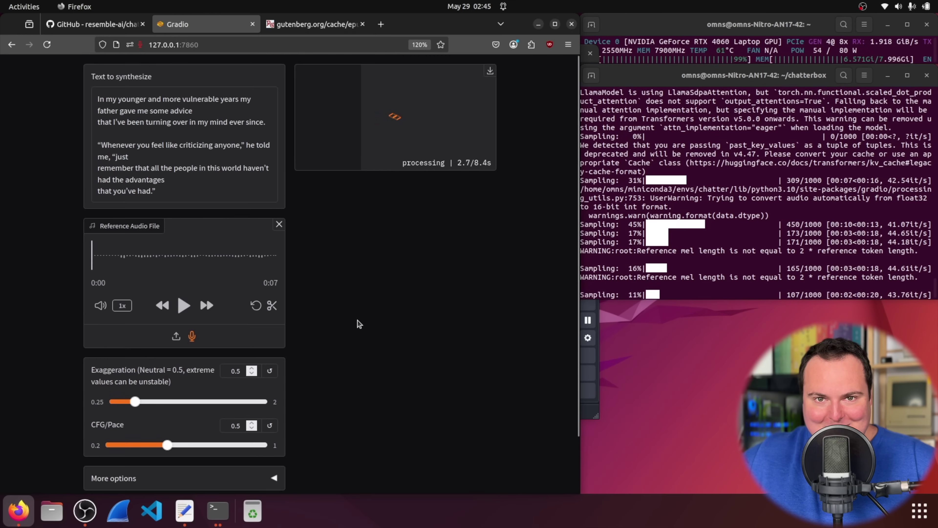
- Play the first four seconds of the new reference voice recording
left_click(179, 310)
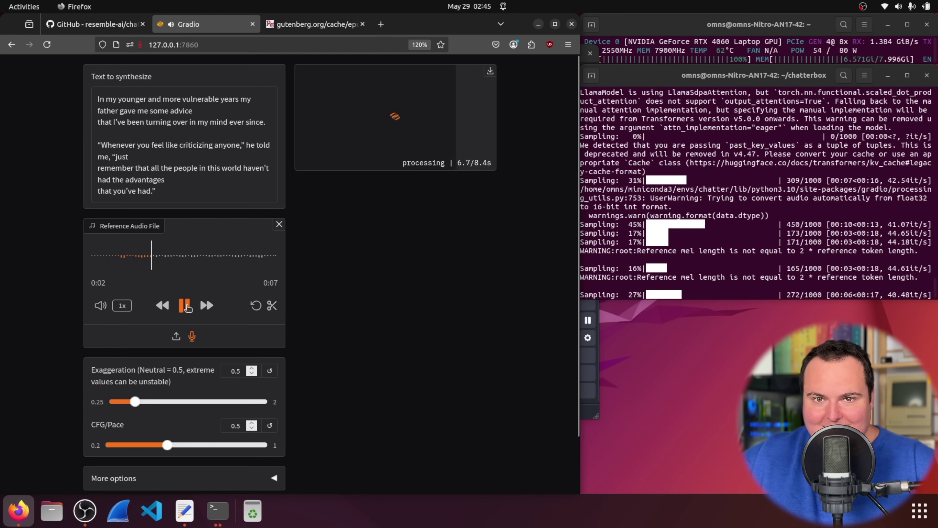
left_click(188, 308)
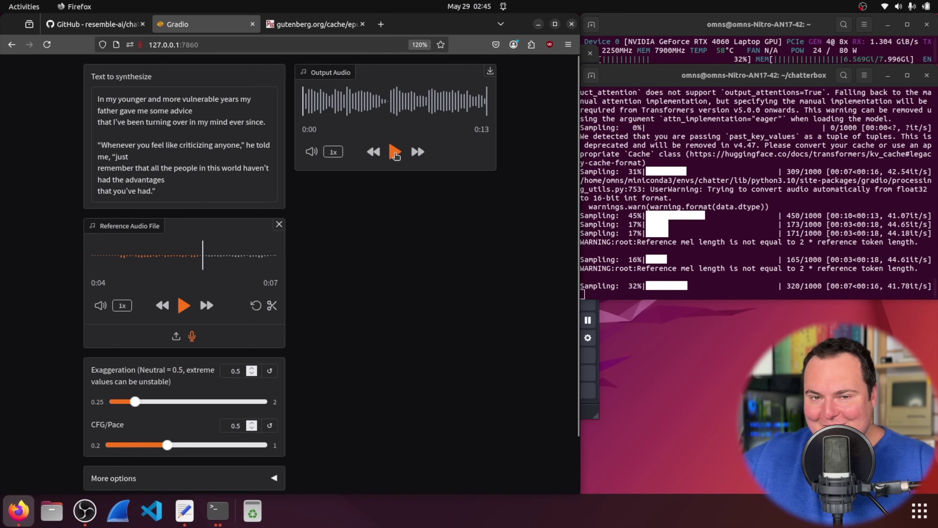
- Play the output audio generated from the new reference voice and adjust the system's headphone volume
left_click(395, 153)
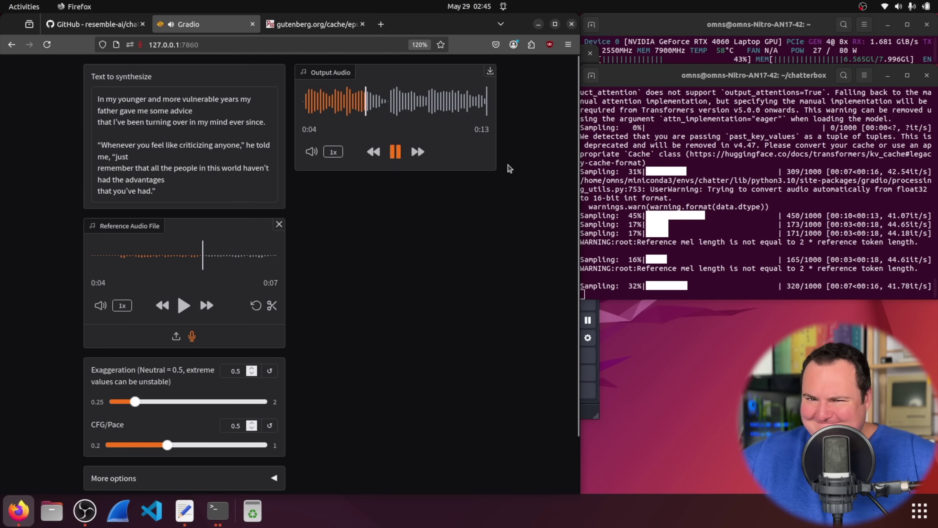
left_click(905, 6)
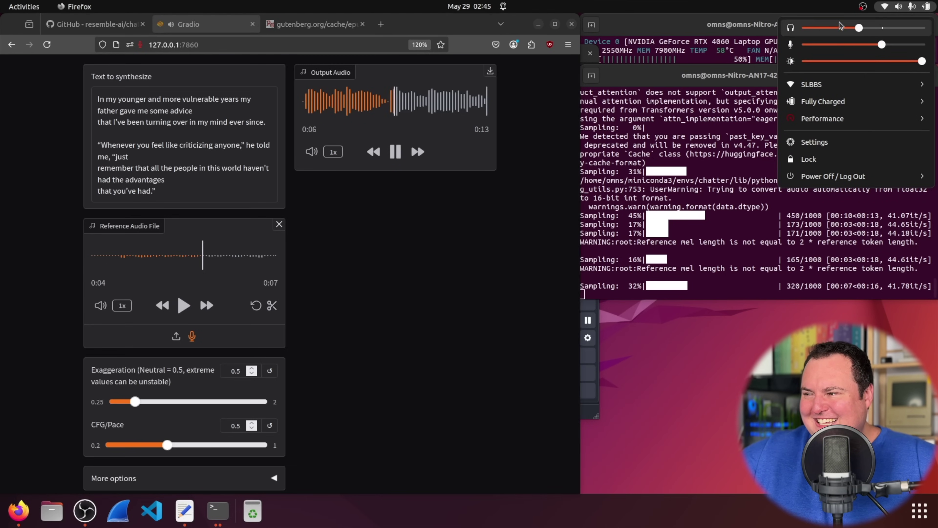
left_click_drag(876, 30, 850, 29)
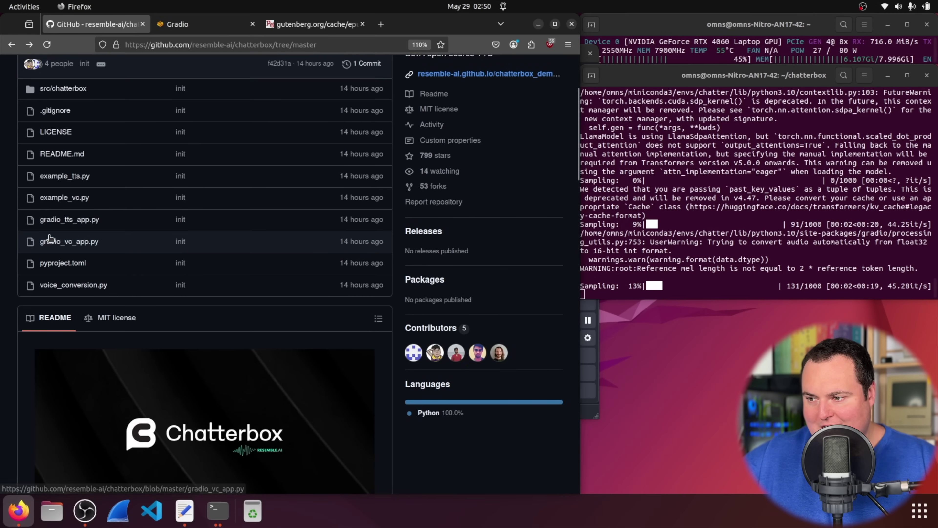
- Review the Key Details and Tips sections of the Chatterbox README, highlighting the "SoTA zeroshot TTS" item
scroll(299, 174, "down", 15)
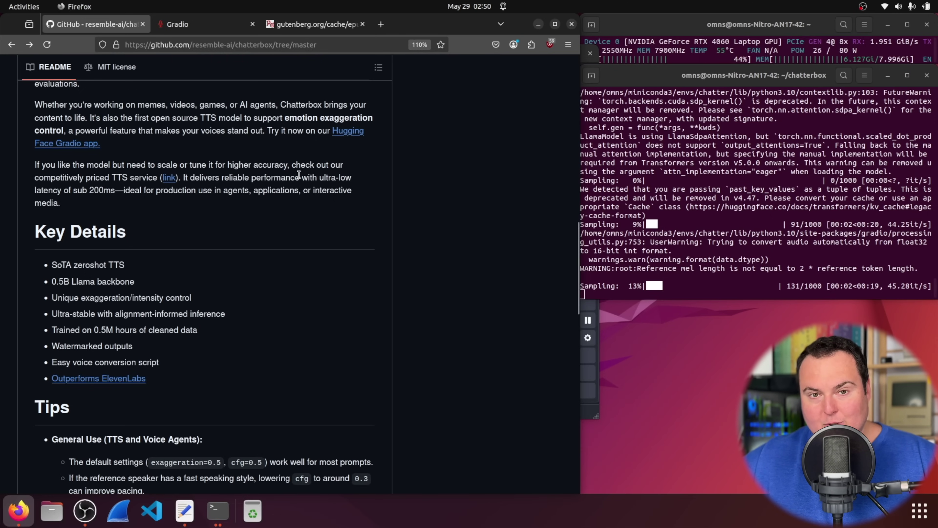
scroll(266, 187, "down", 3)
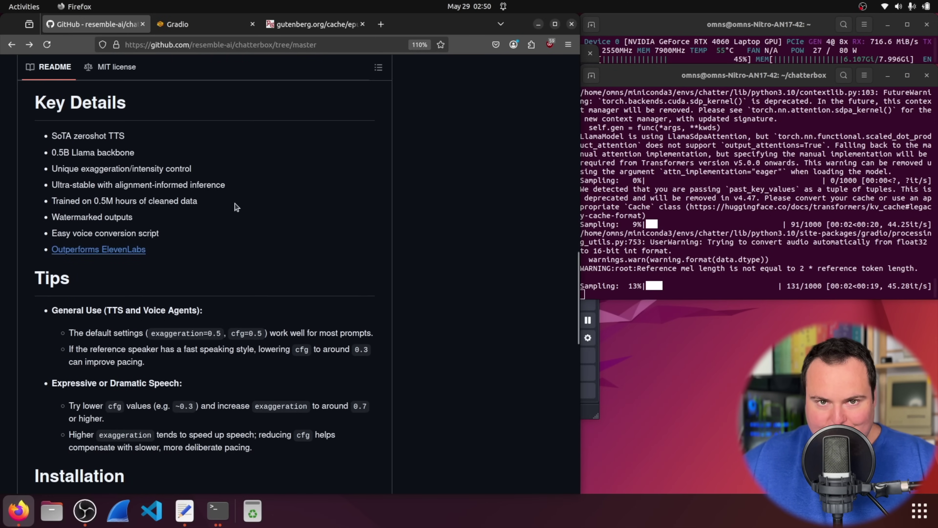
left_click_drag(131, 134, 56, 142)
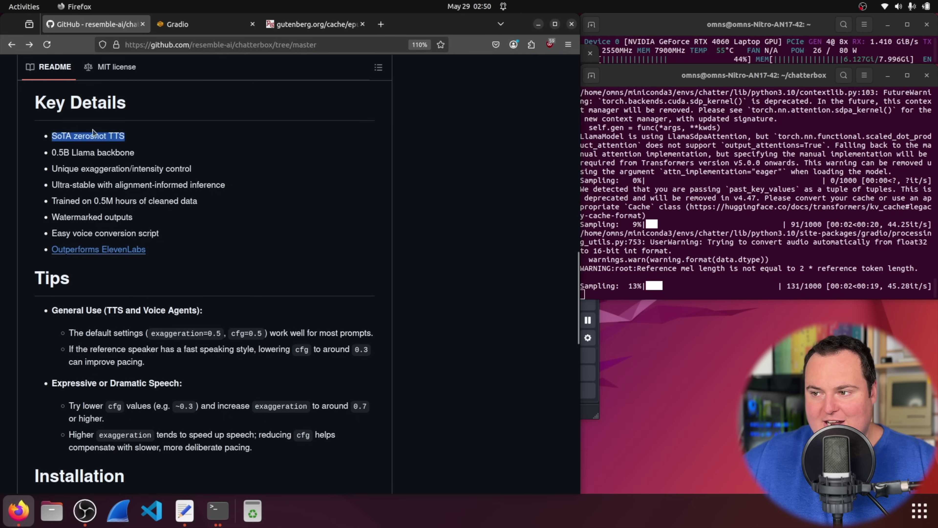
left_click(143, 128)
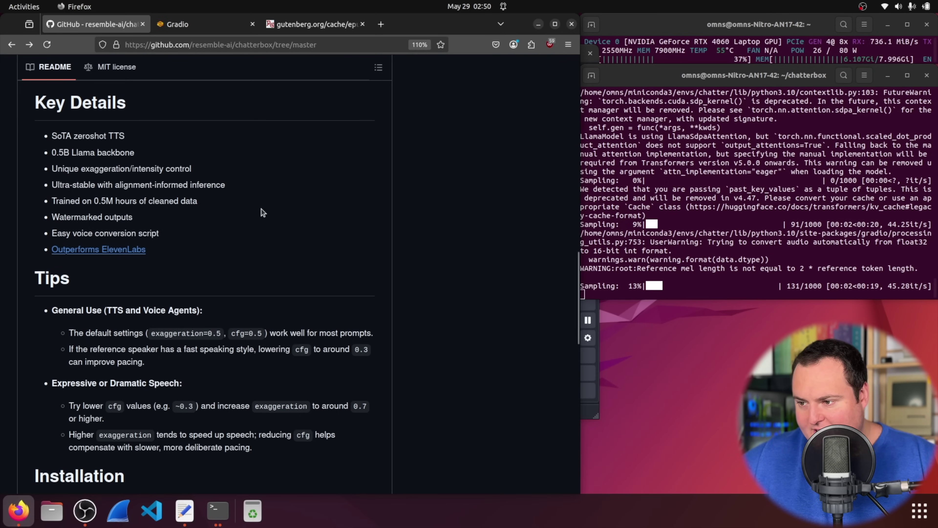
scroll(264, 200, "down", 5)
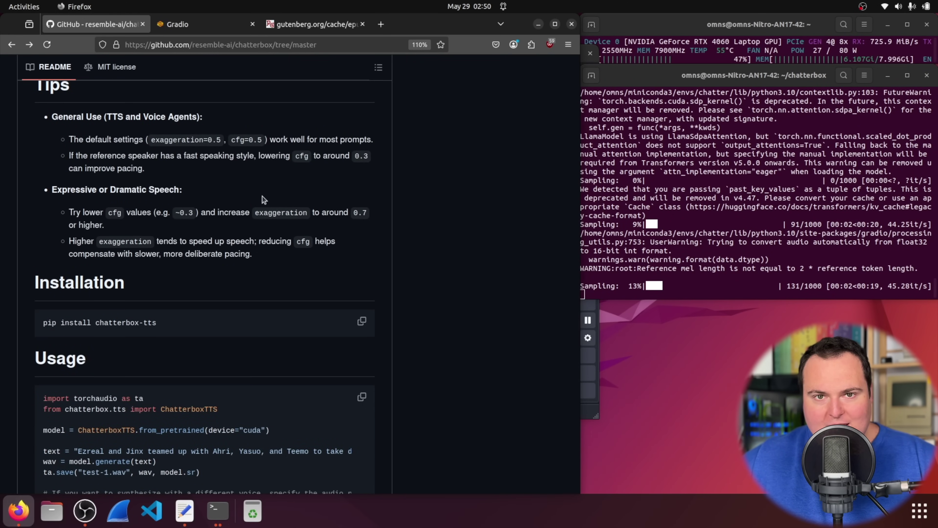